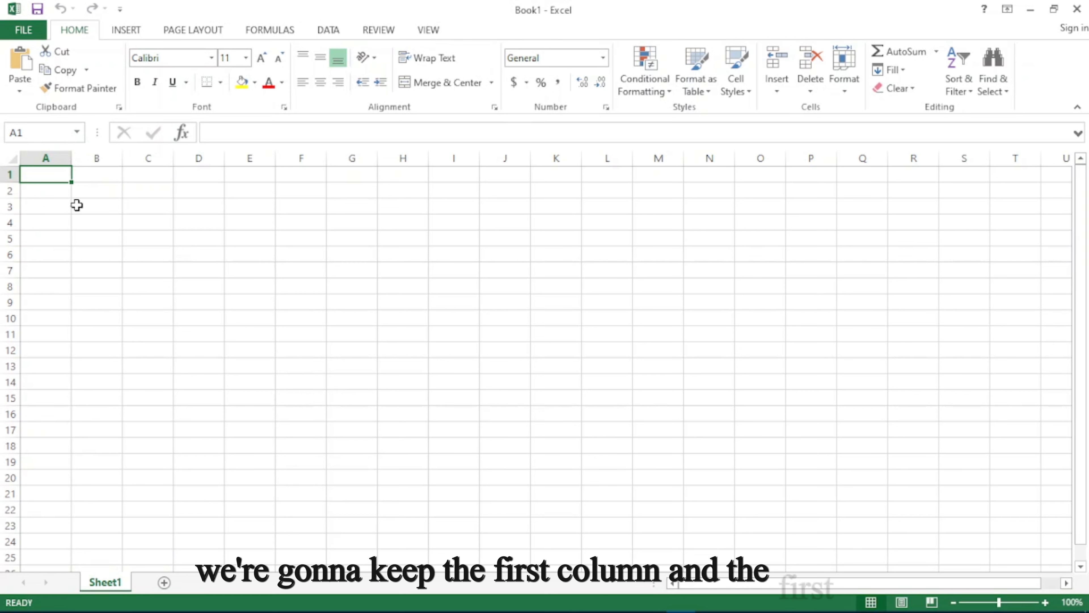
- Enter the column headings SL, Name and Basic Salary in cells B2 to D2
click(82, 196)
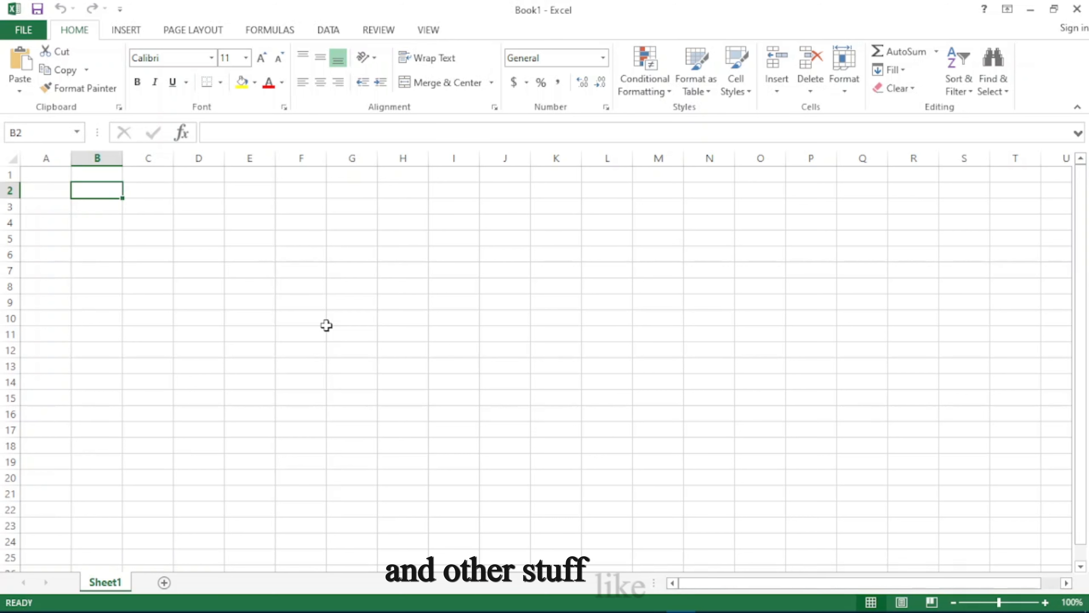
text(SL)
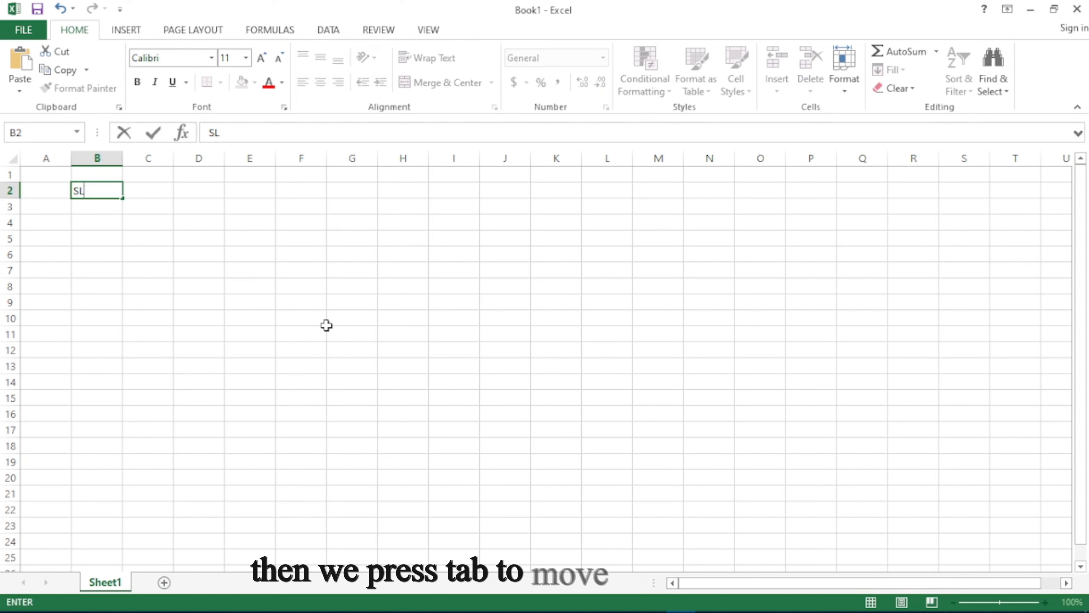
key(Tab)
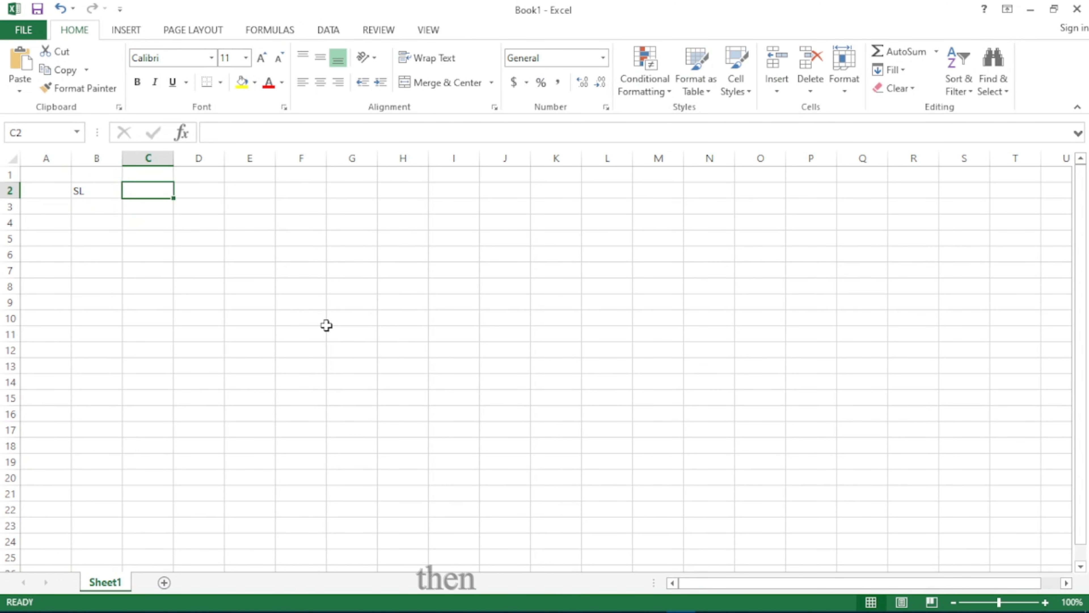
text(Name)
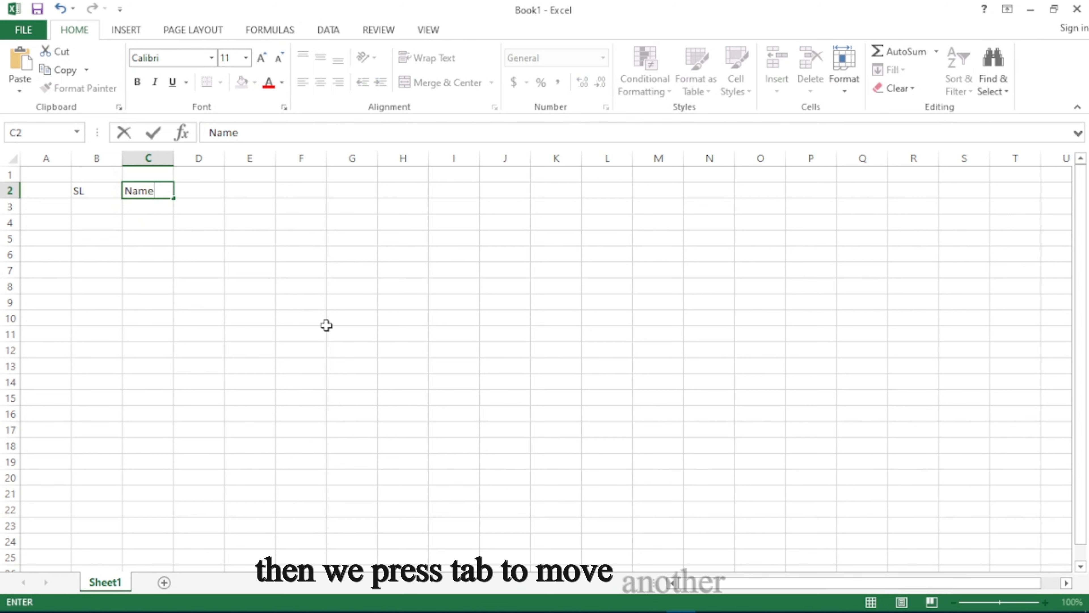
key(Tab)
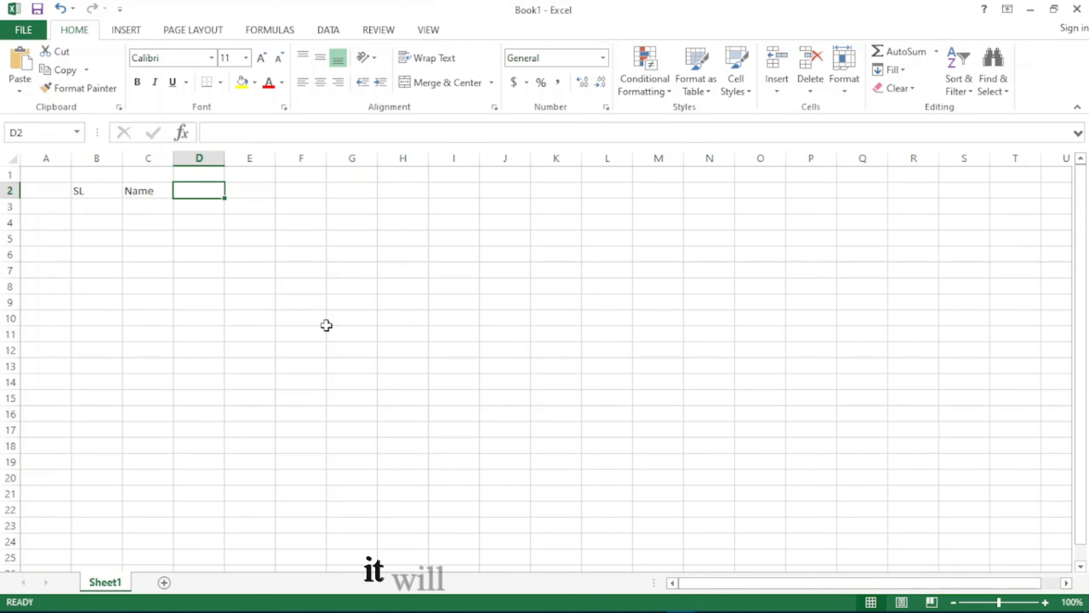
text(Basic Sa)
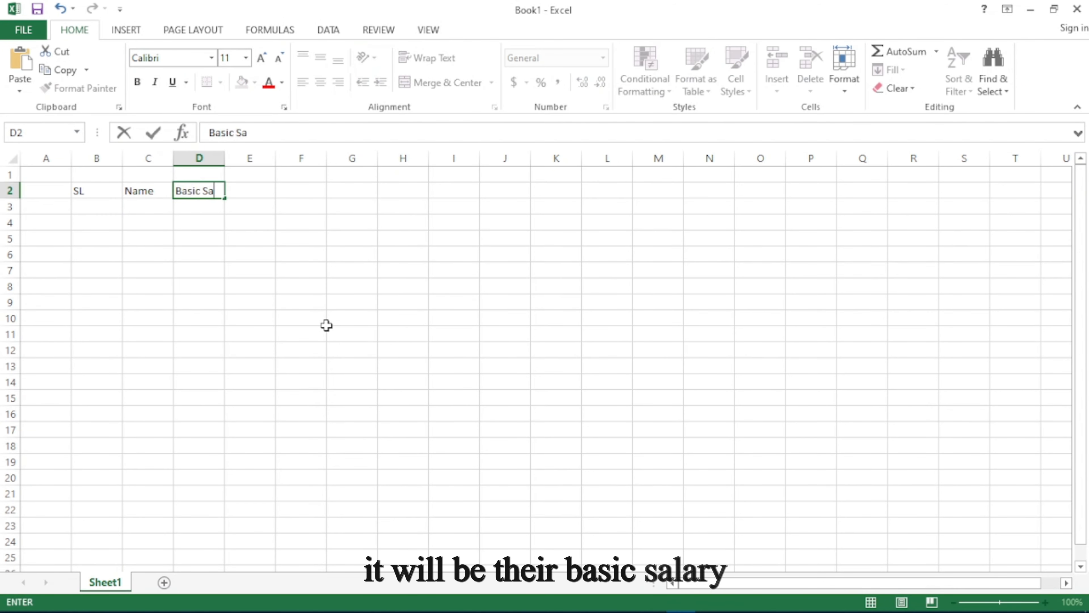
text(lary)
key(Tab)
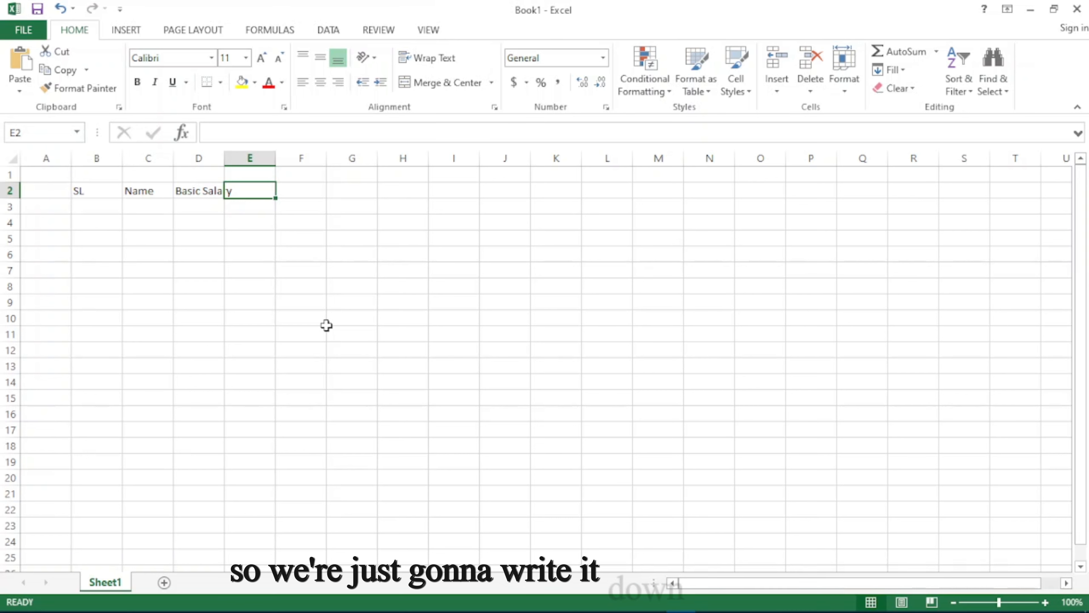
- Add the headings Hospital Cost, House Rent and Travel Cost in cells E2 to G2
text(Hos)
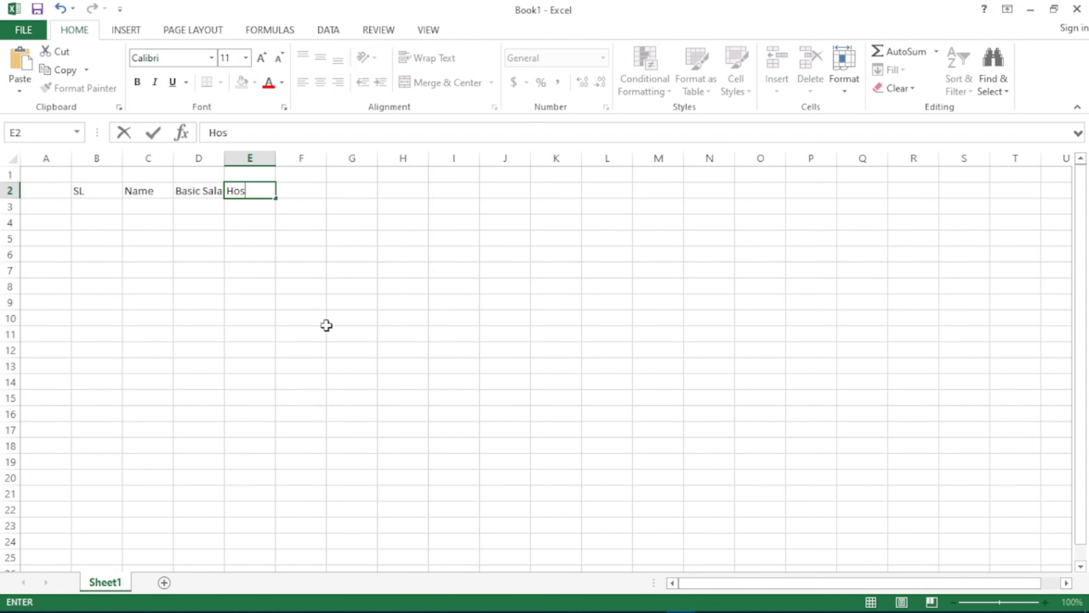
text(pital Cost)
key(Tab)
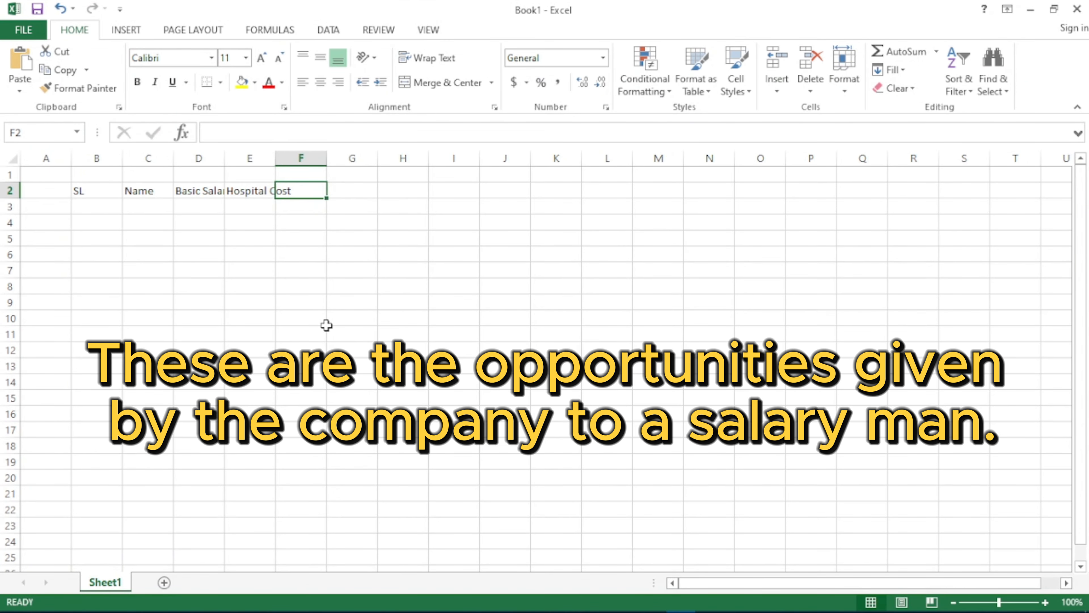
text(House Rent)
key(Tab)
text(T)
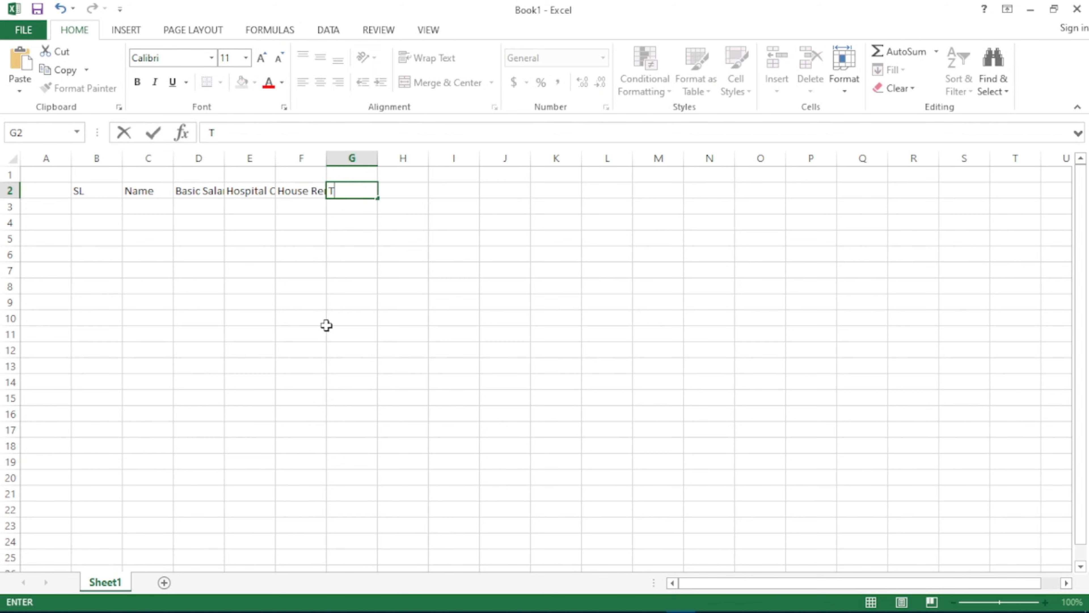
text(ravel Cost)
key(Tab)
- Add the headings Lunch, Phone Bills and Tax in cells H2 to J2
text(Lunch)
key(Tab)
text(Phone)
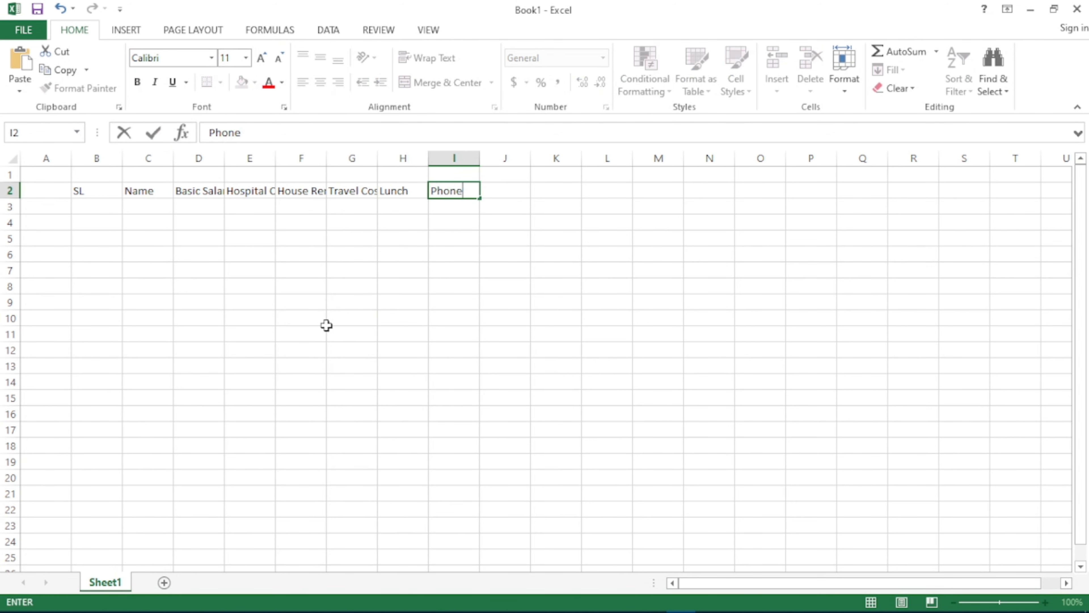
text( Bills)
key(Tab)
text(Tax)
key(Tab)
- Complete the header row with Provident Fund in K2 and Gross salary in L2
text(Pro)
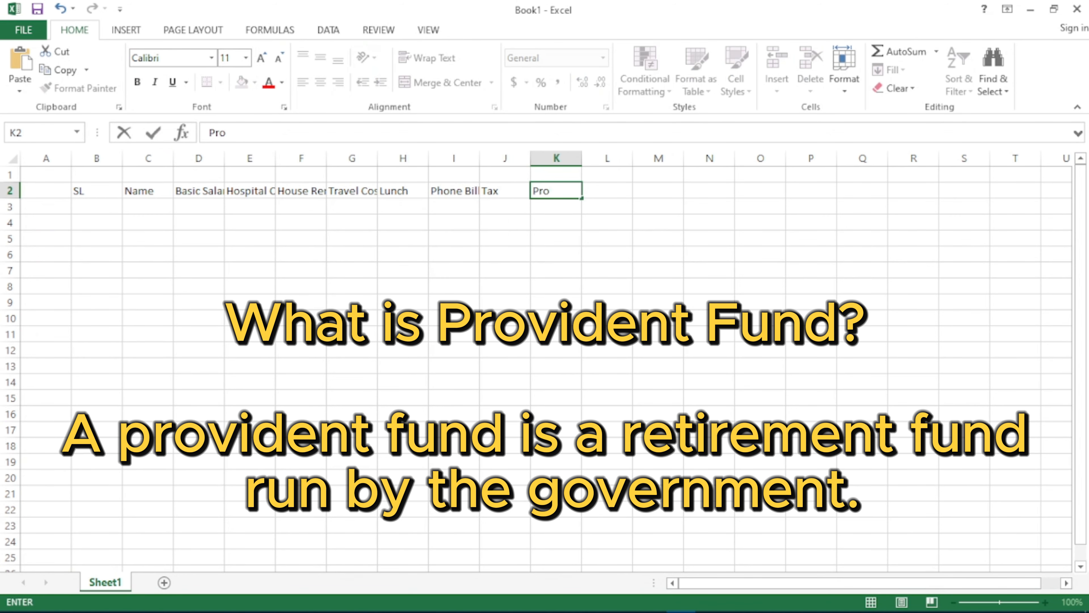
text(vident Fund)
key(Tab)
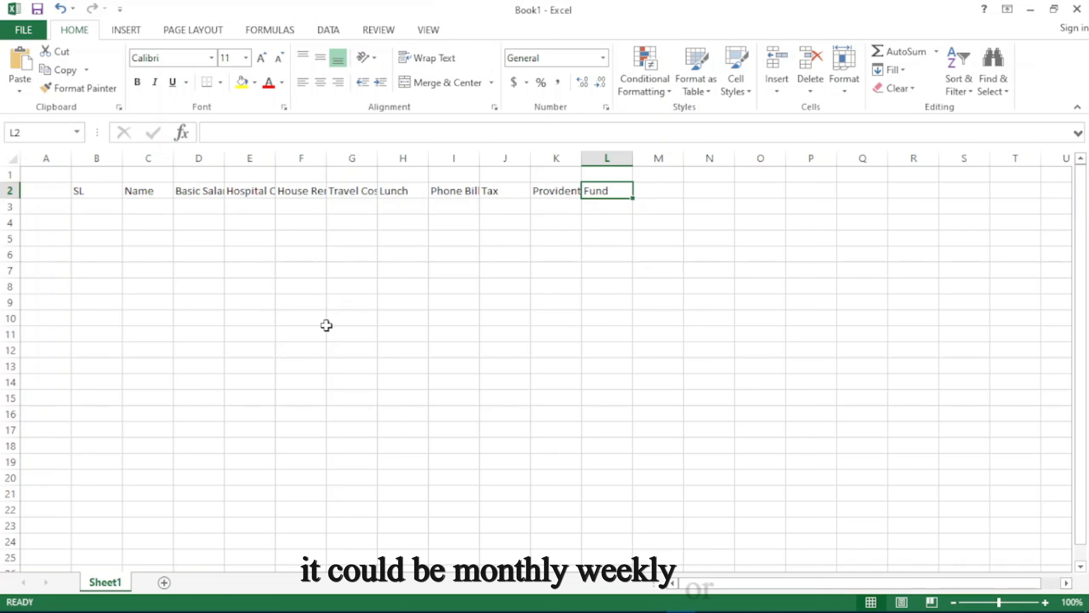
text(Gross s)
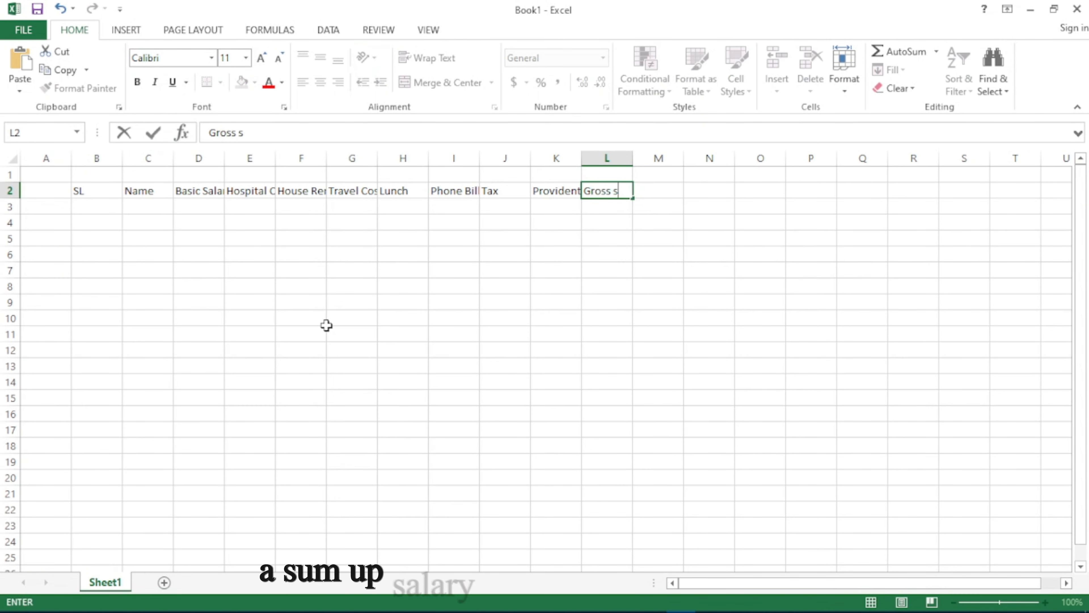
text(alary)
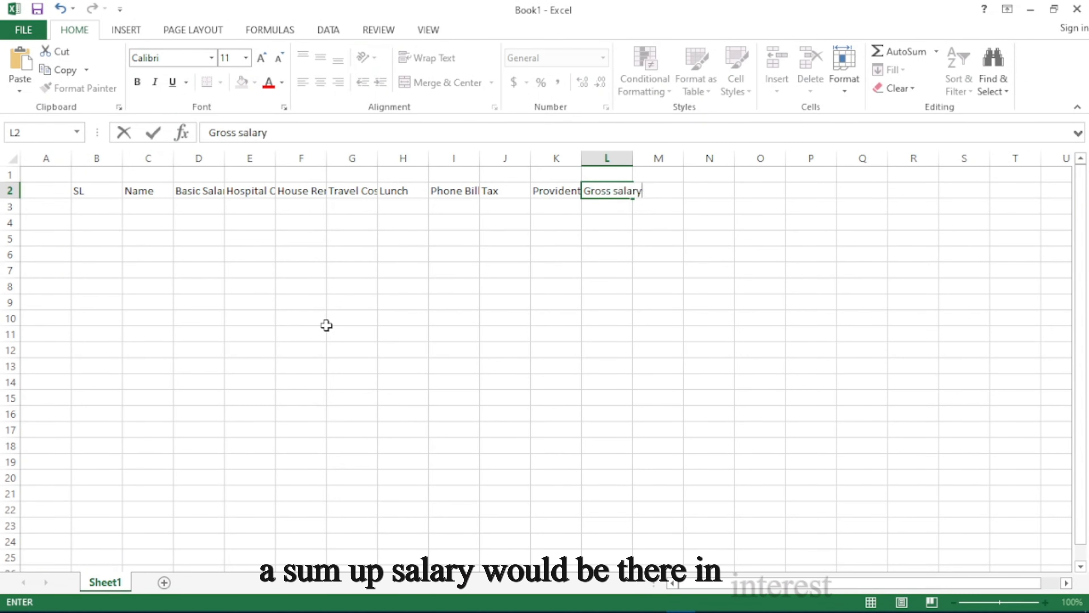
key(Return)
- Number the SL column from 1 to 11 in cells B3 to B13 using a fill series
text(1)
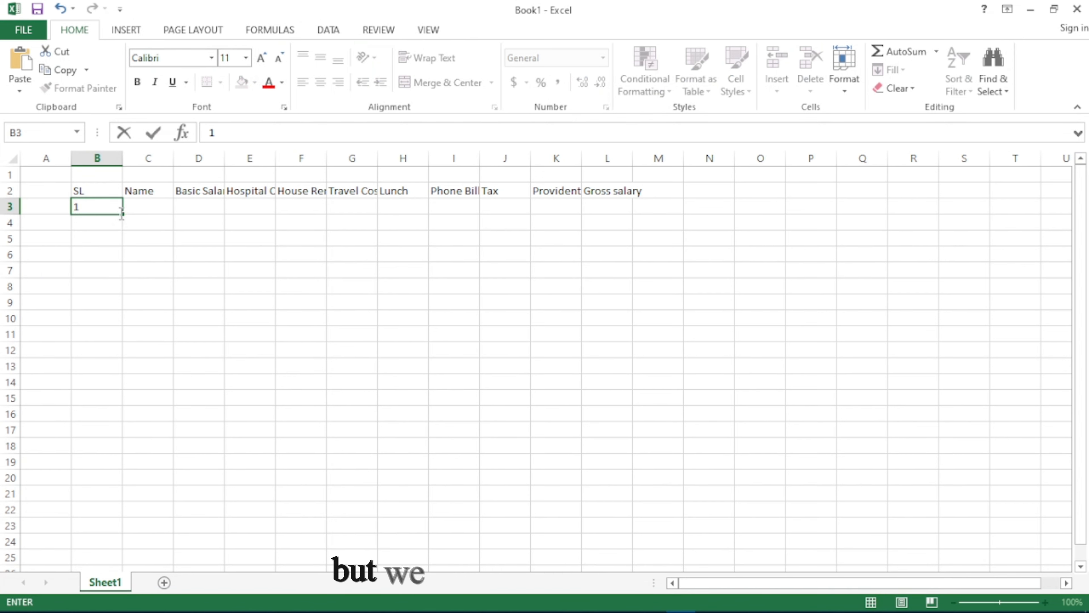
drag(124, 214, 110, 372)
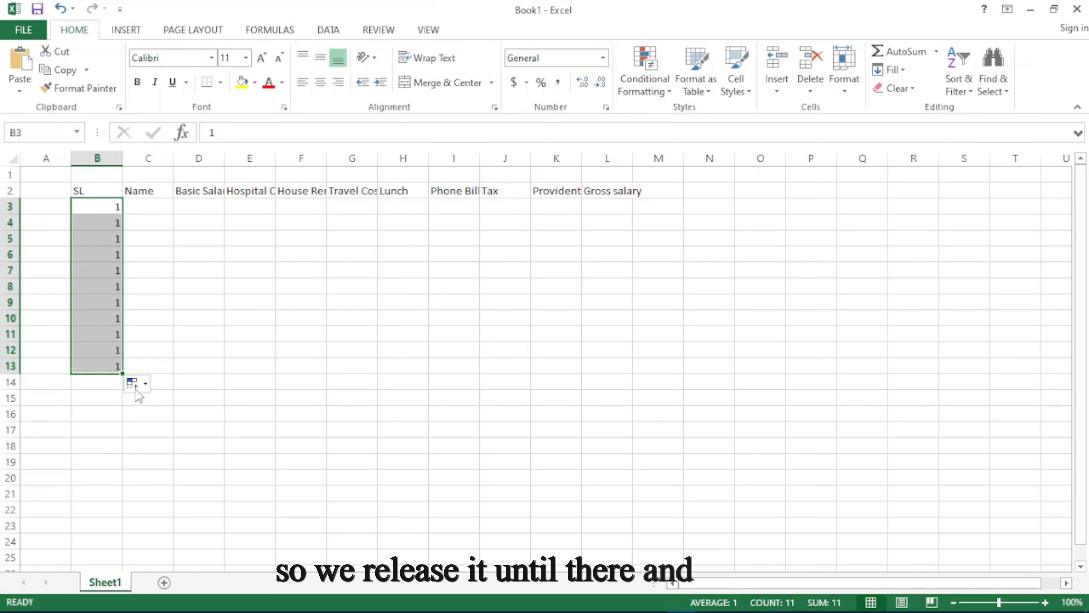
click(133, 383)
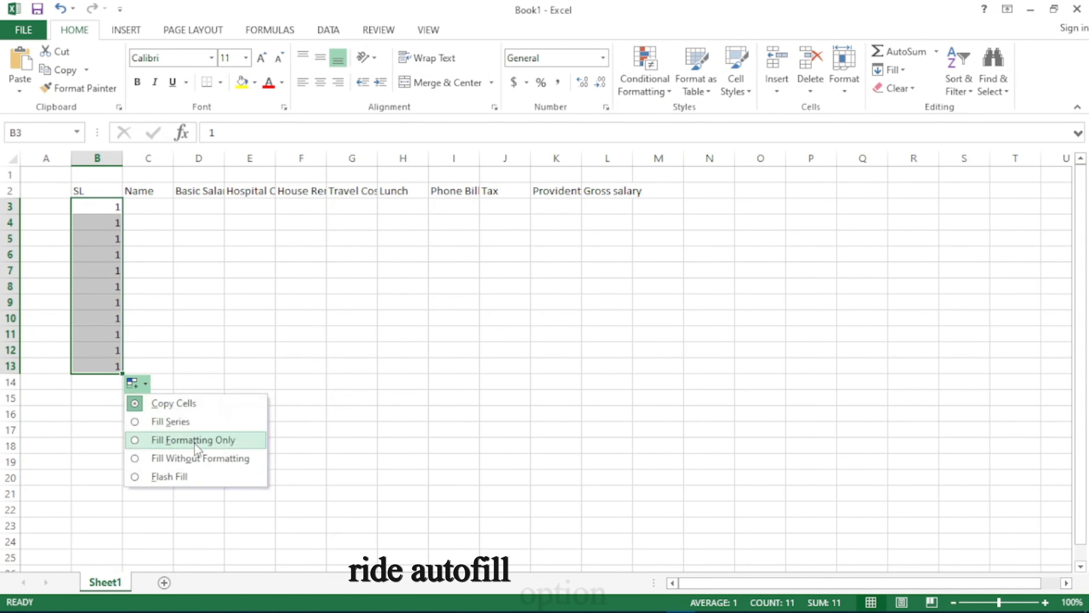
click(191, 424)
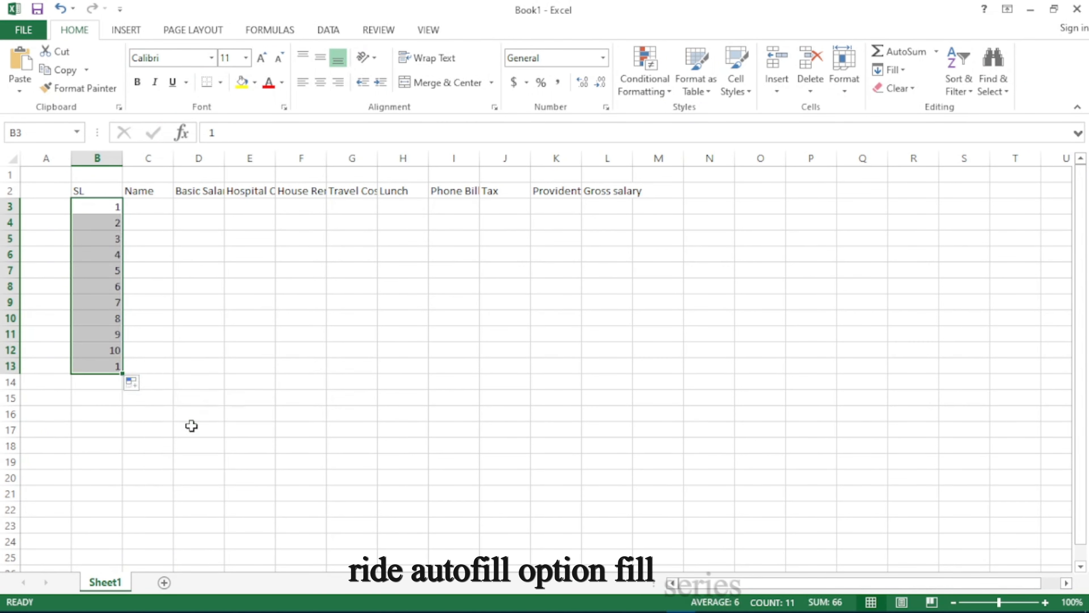
click(178, 322)
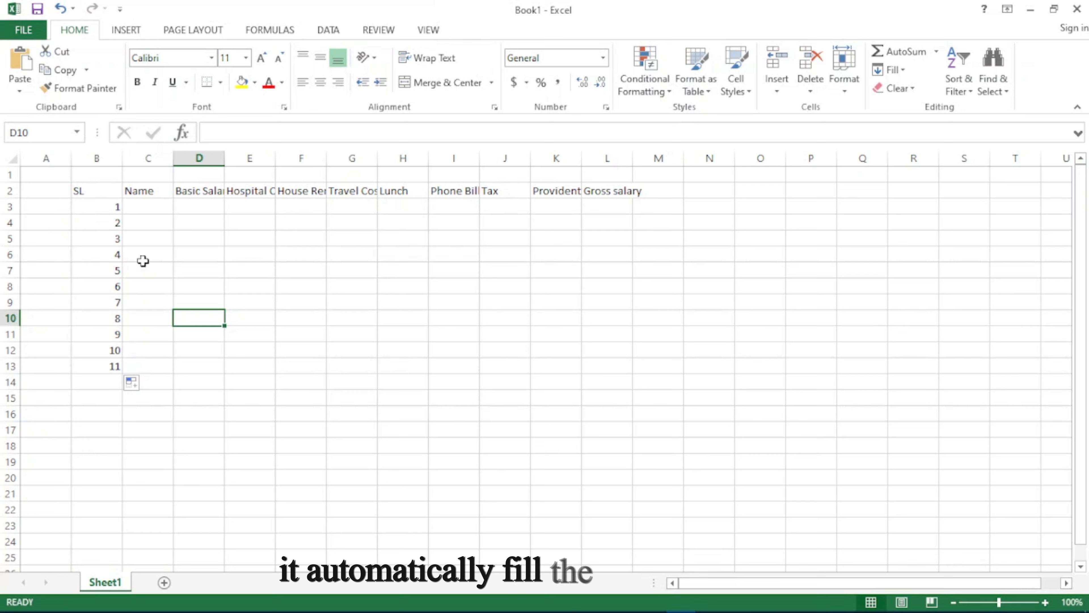
- Enter the formula =CHAR(ROW(A65)) in the first Name cell, C3
click(150, 209)
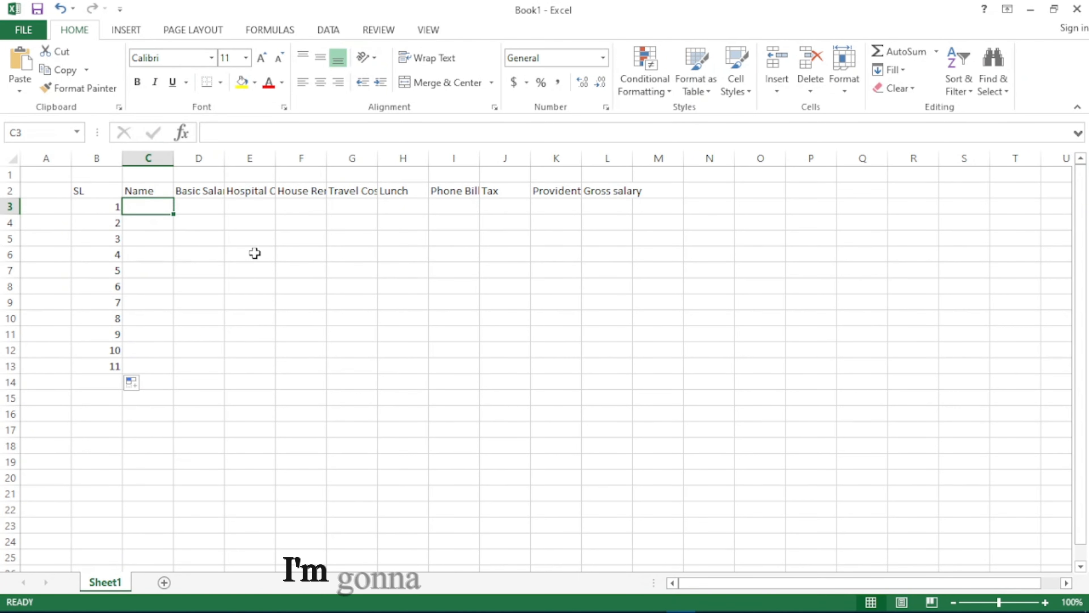
text(=)
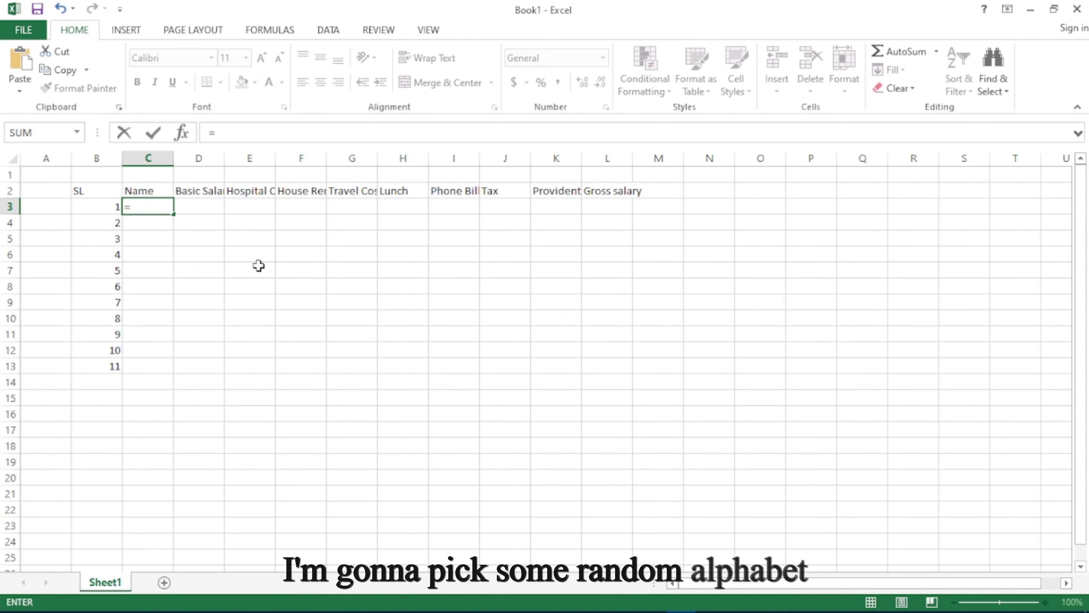
text(char(row(A65))
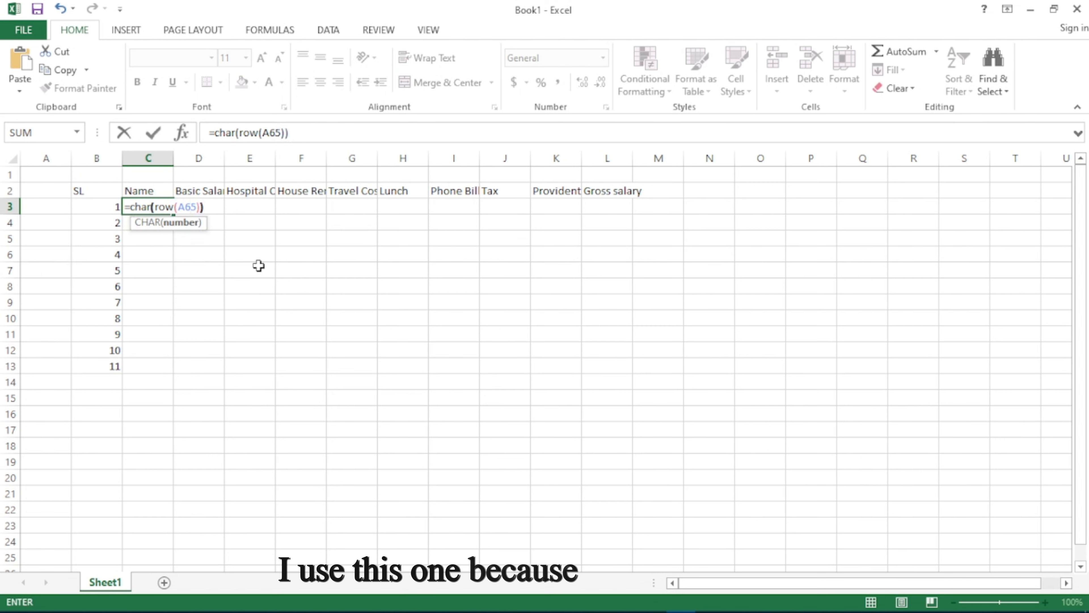
text())
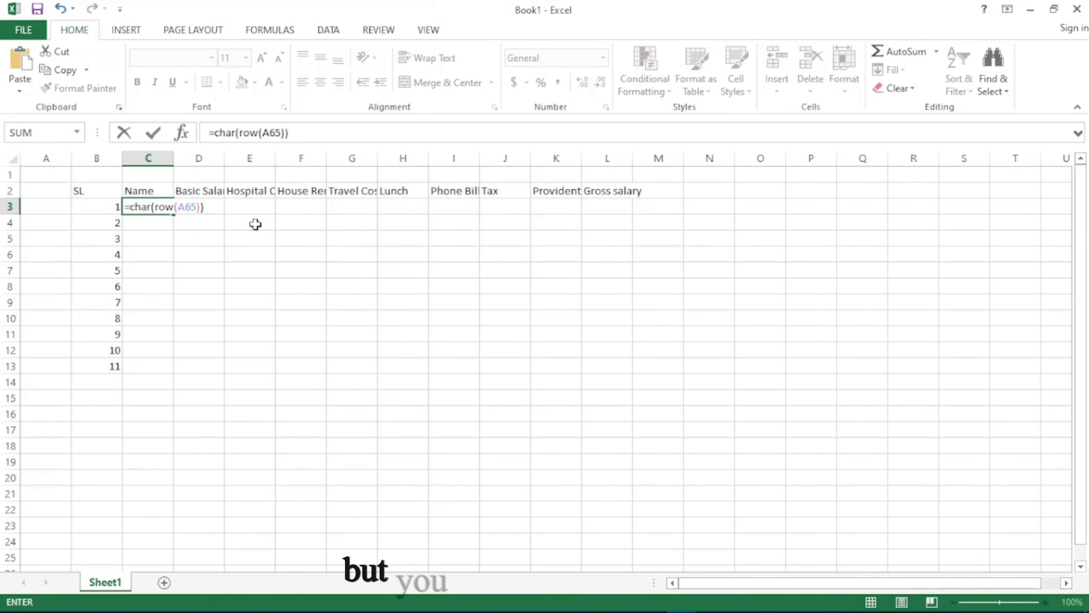
key(Return)
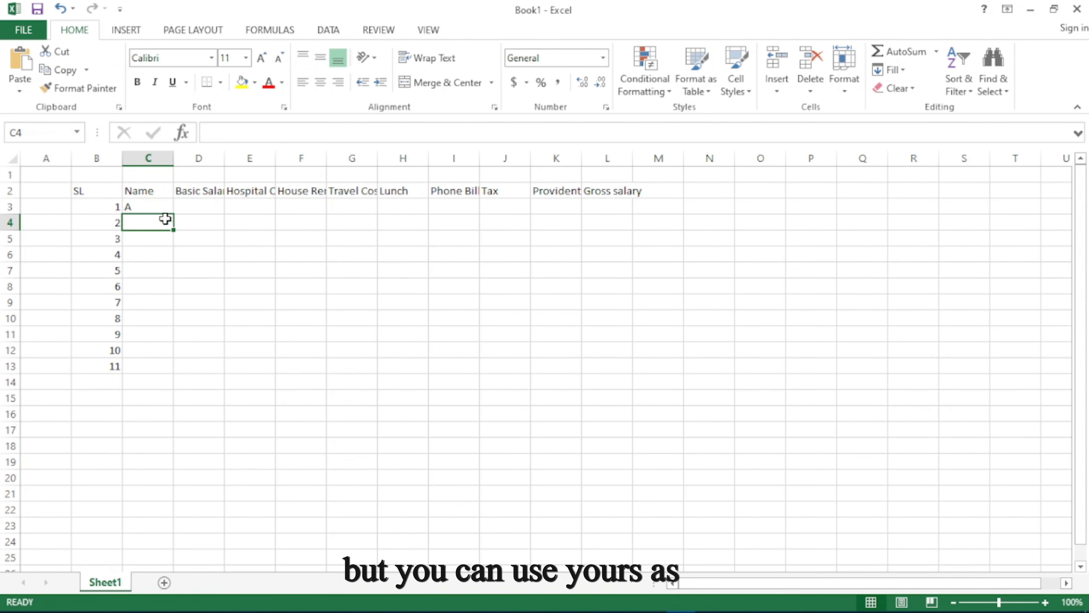
- Fill the letter formula from C3 down the Name column to C13
click(170, 208)
drag(173, 216, 173, 368)
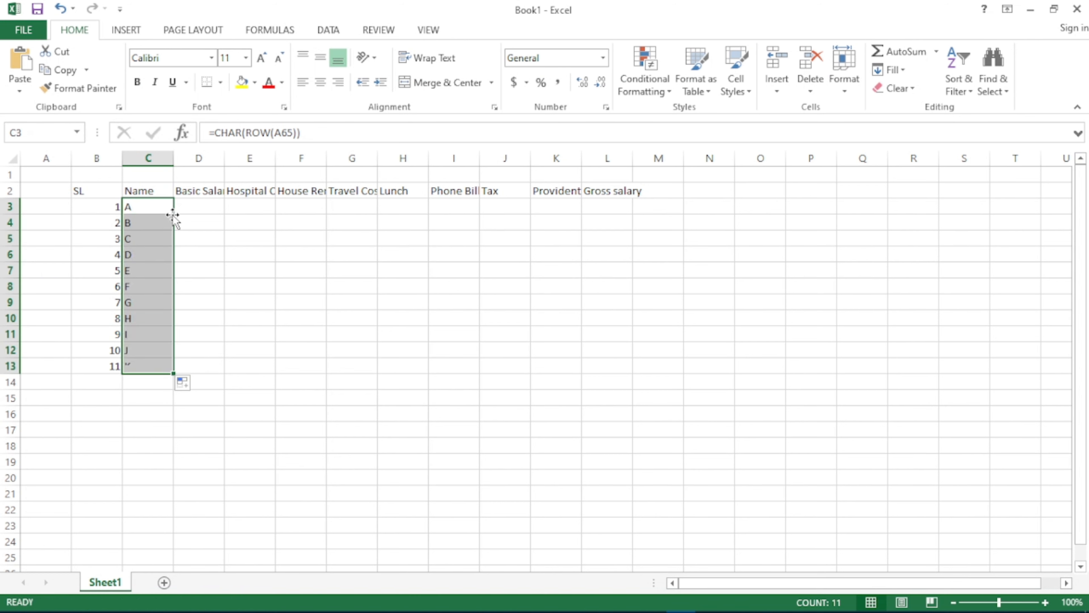
click(229, 266)
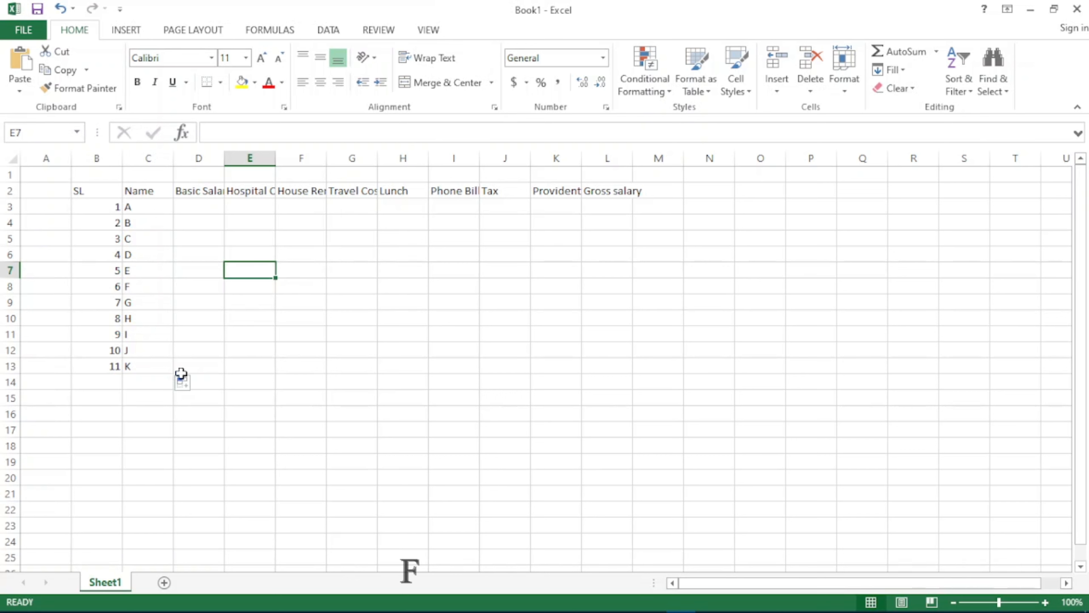
- Enter the formula =RANDBETWEEN(200,10000) in the first Basic Salary cell, D3
click(185, 209)
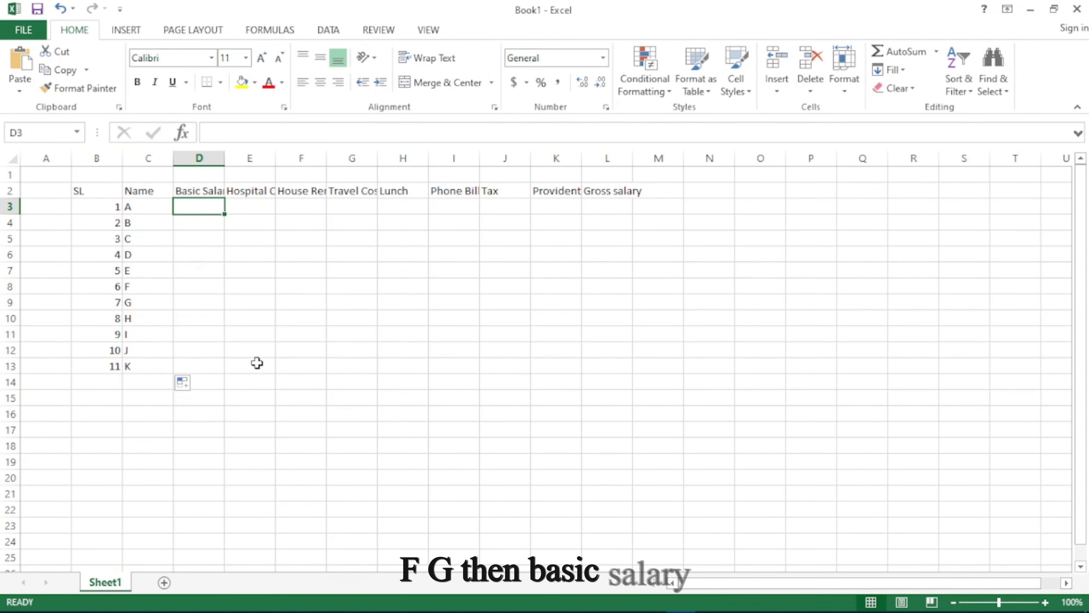
text(=ran)
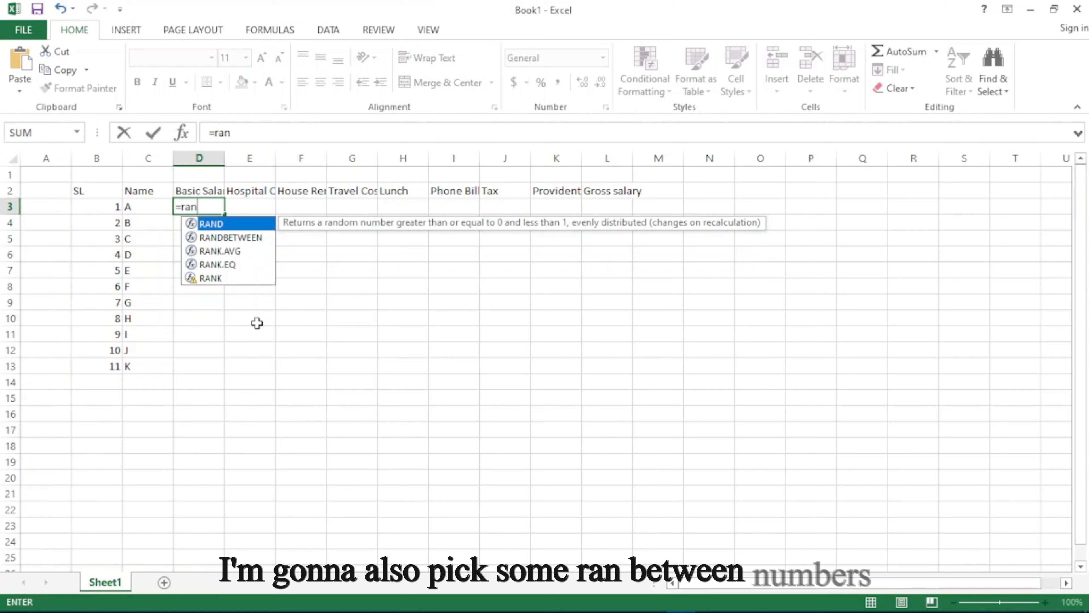
key(Down)
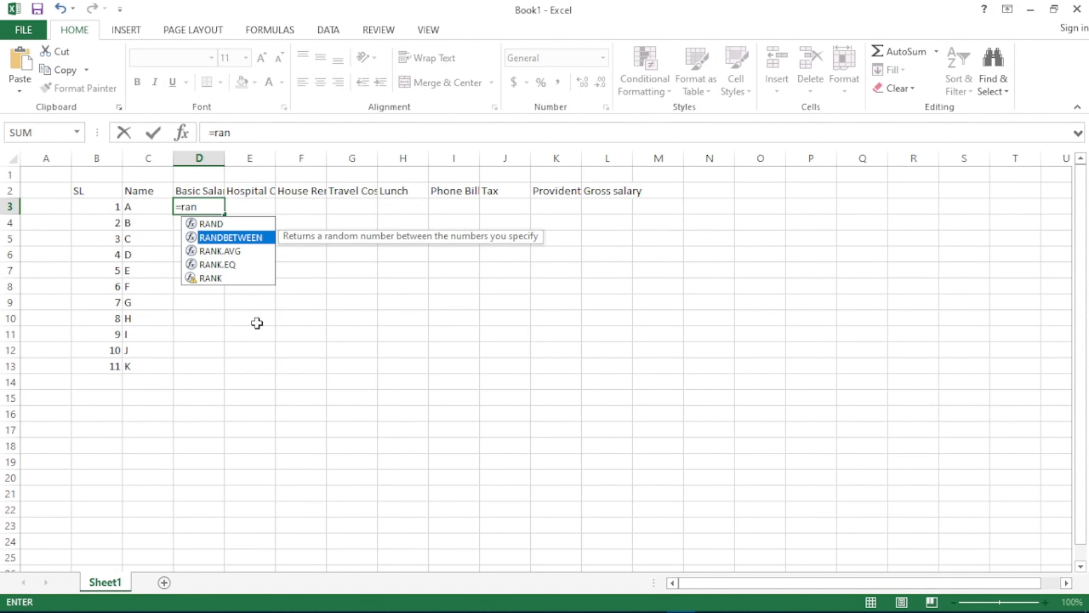
key(Tab)
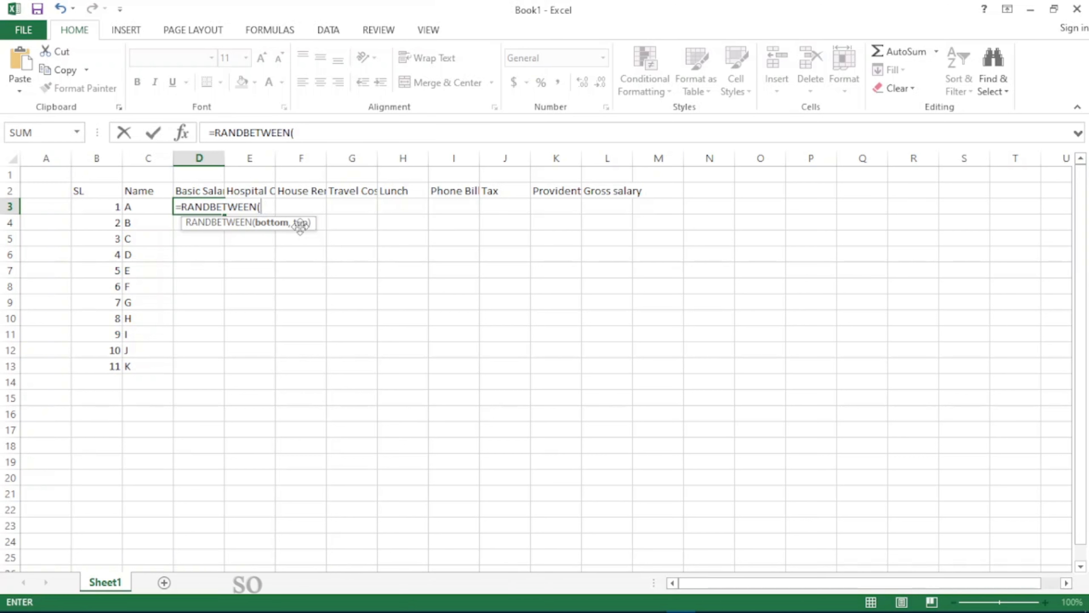
text(200)
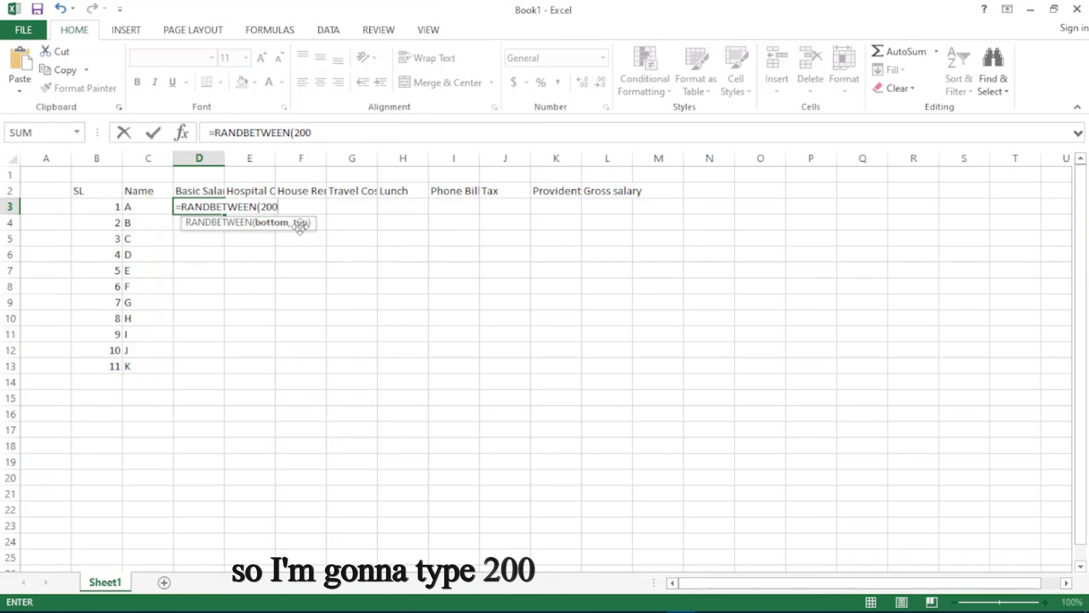
text(,)
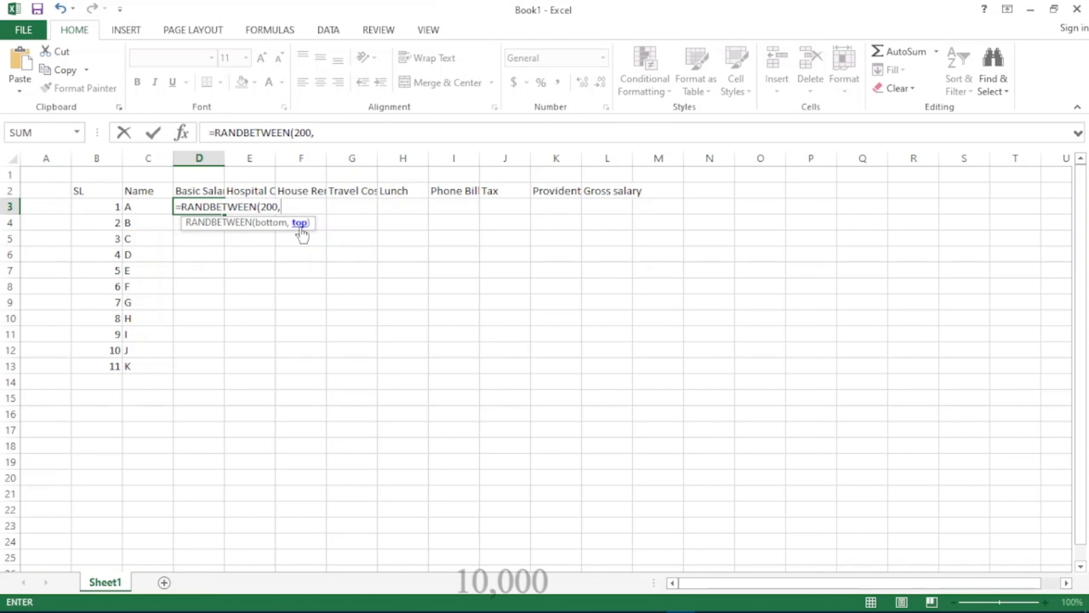
text(1000)
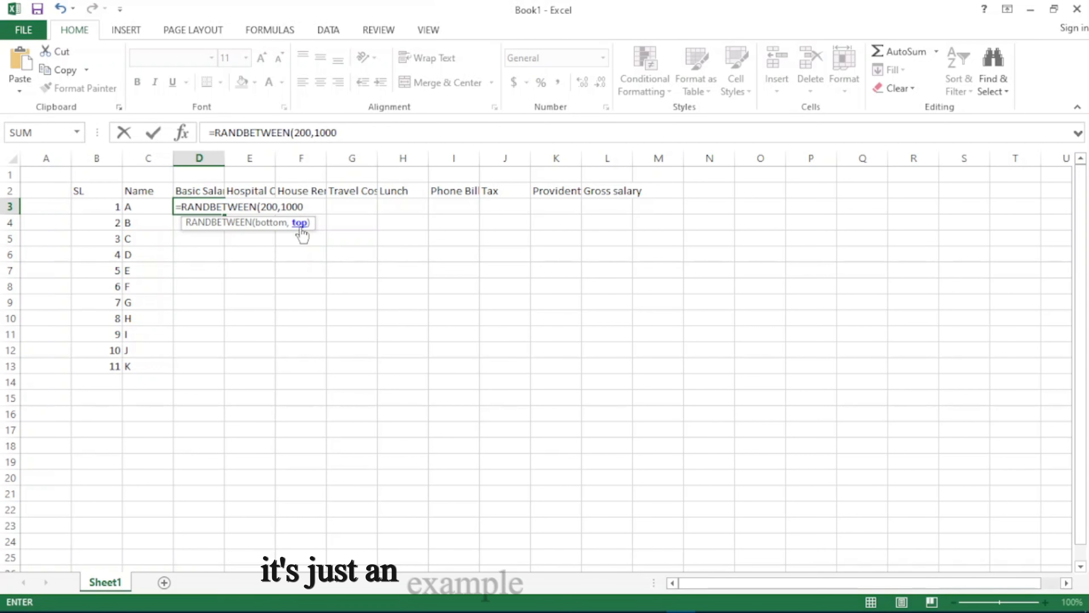
text(0)
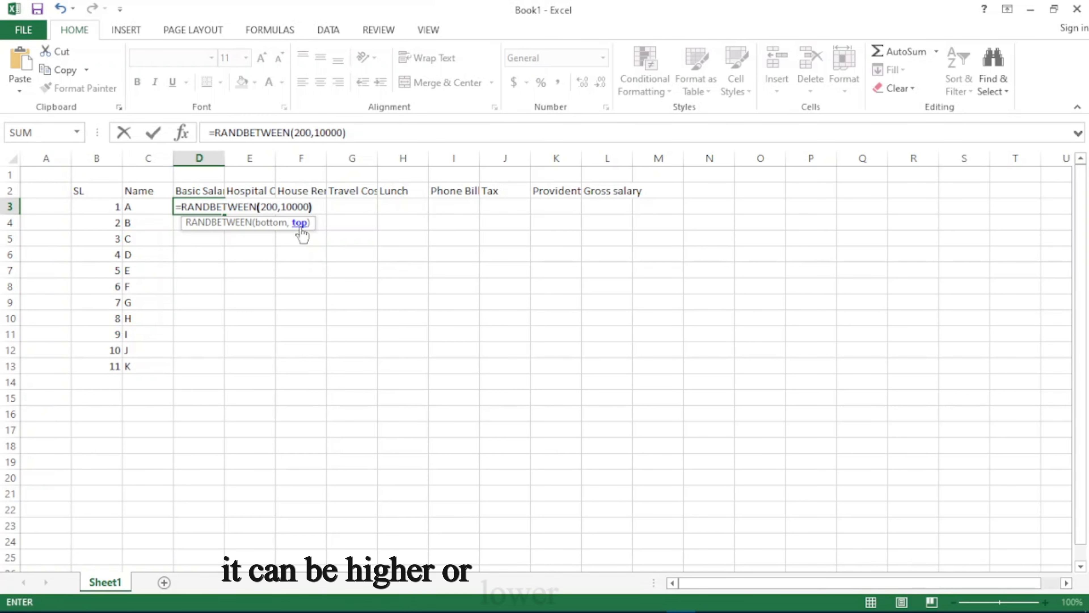
text())
key(Return)
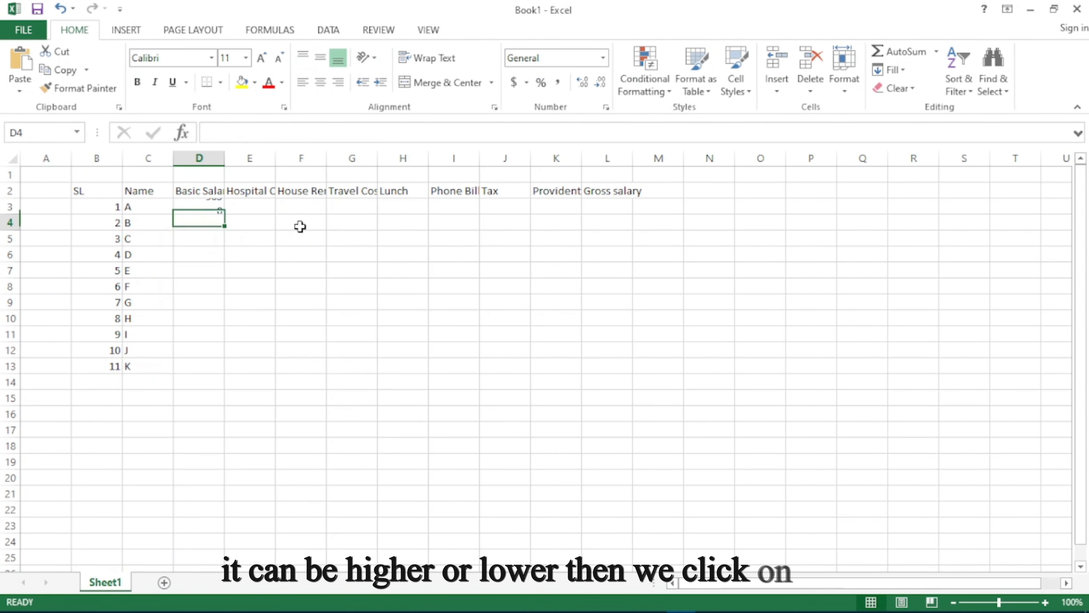
- Fill the random salary formula from D3 down the Basic Salary column to D13
click(218, 207)
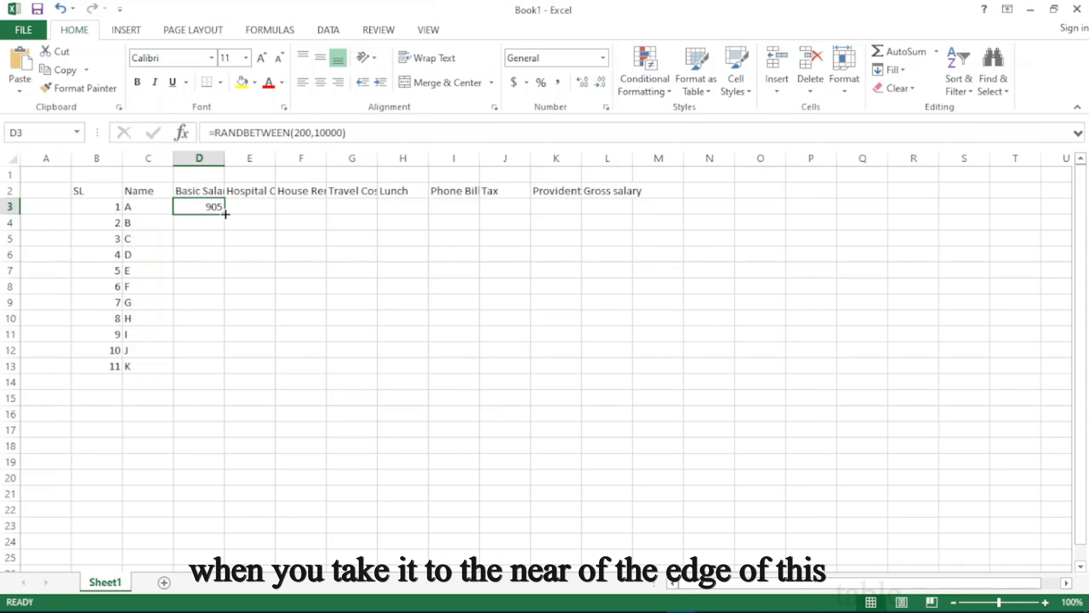
drag(225, 214, 224, 372)
click(293, 281)
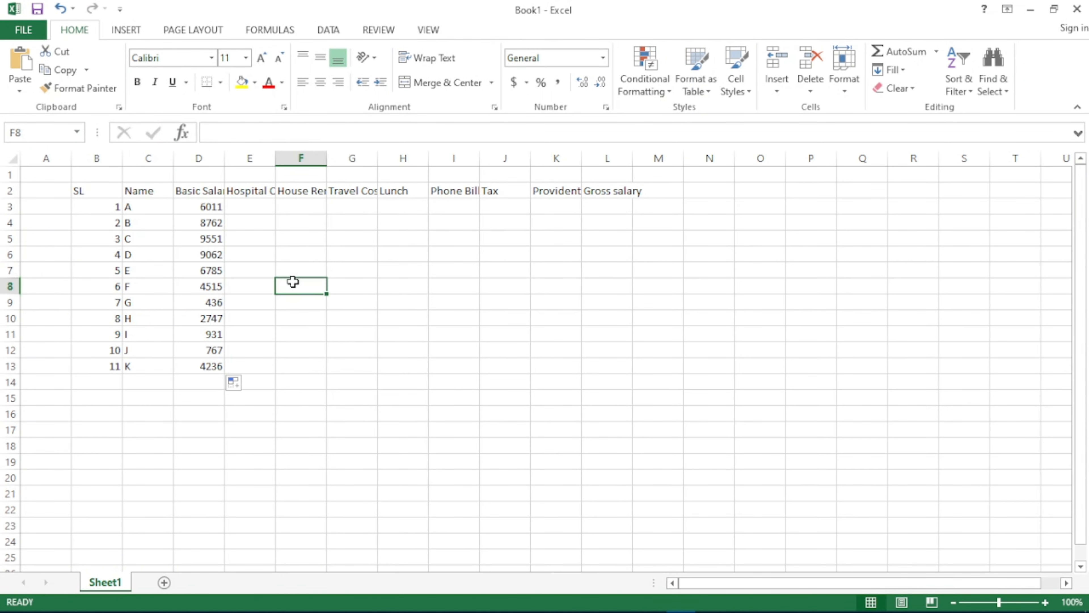
click(370, 411)
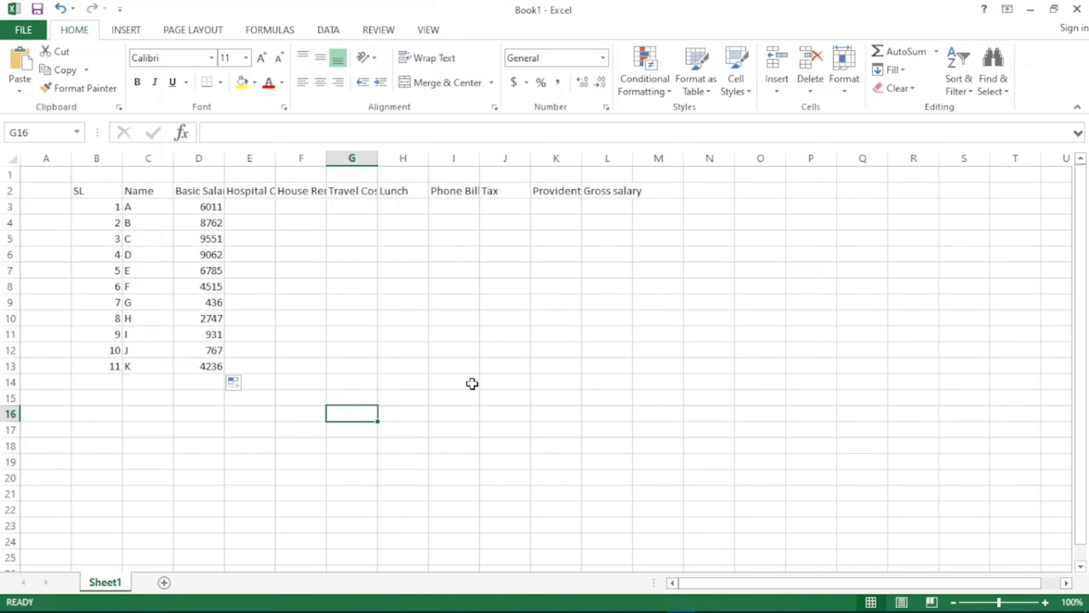
click(249, 207)
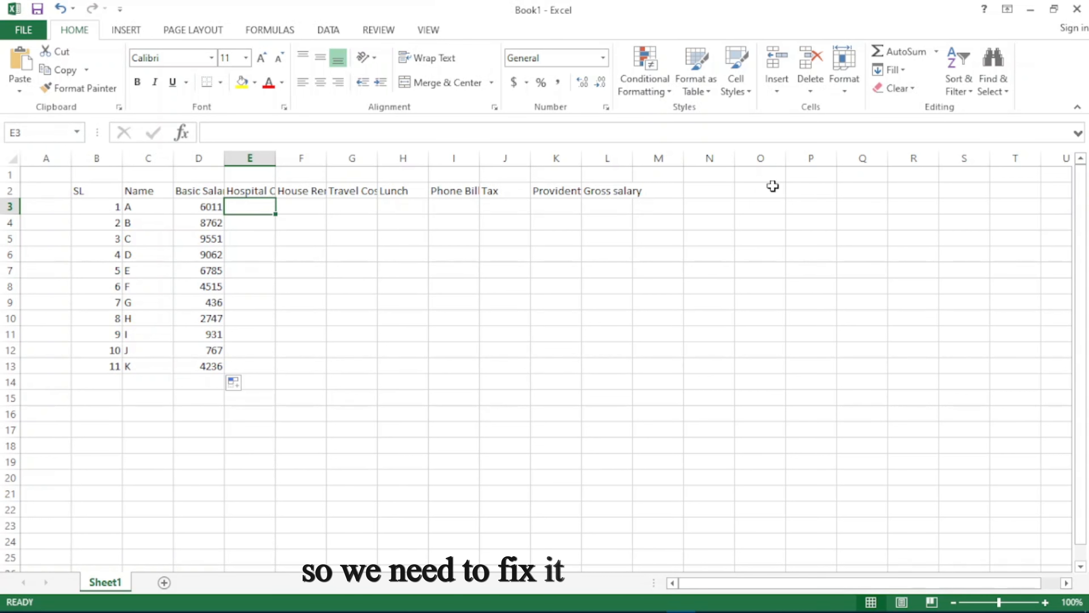
- AutoFit the widths of columns B to O to the header text in row 2
drag(757, 192, 81, 189)
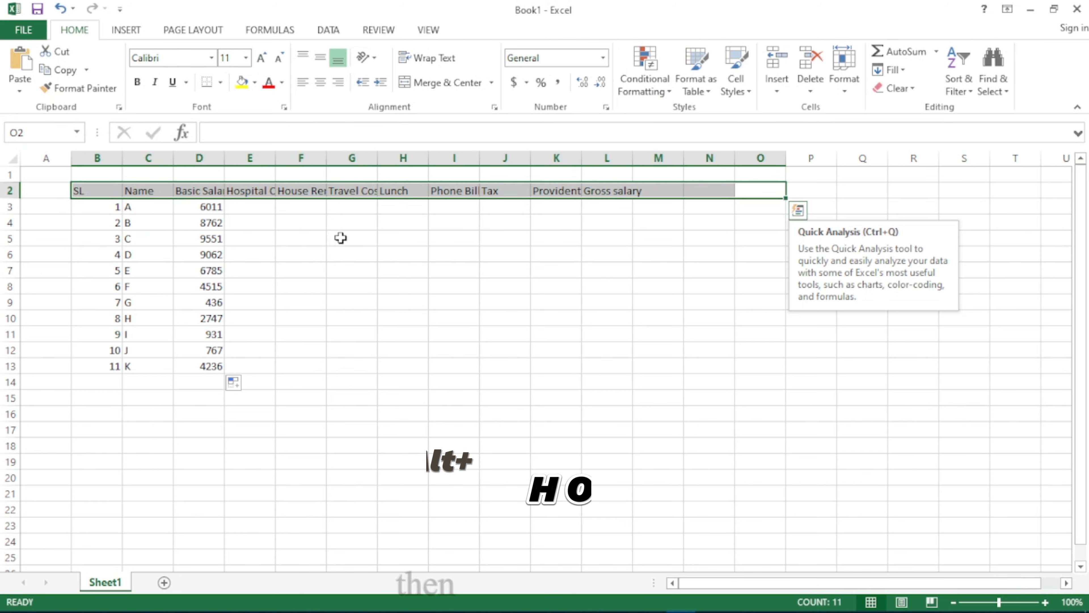
key(alt)
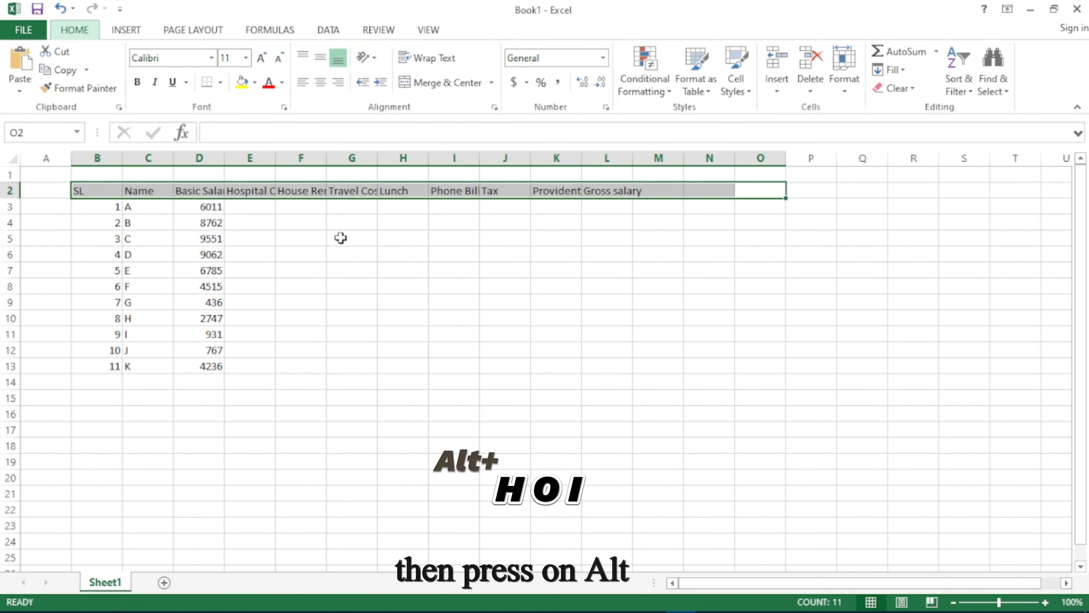
key(h)
key(o)
key(i)
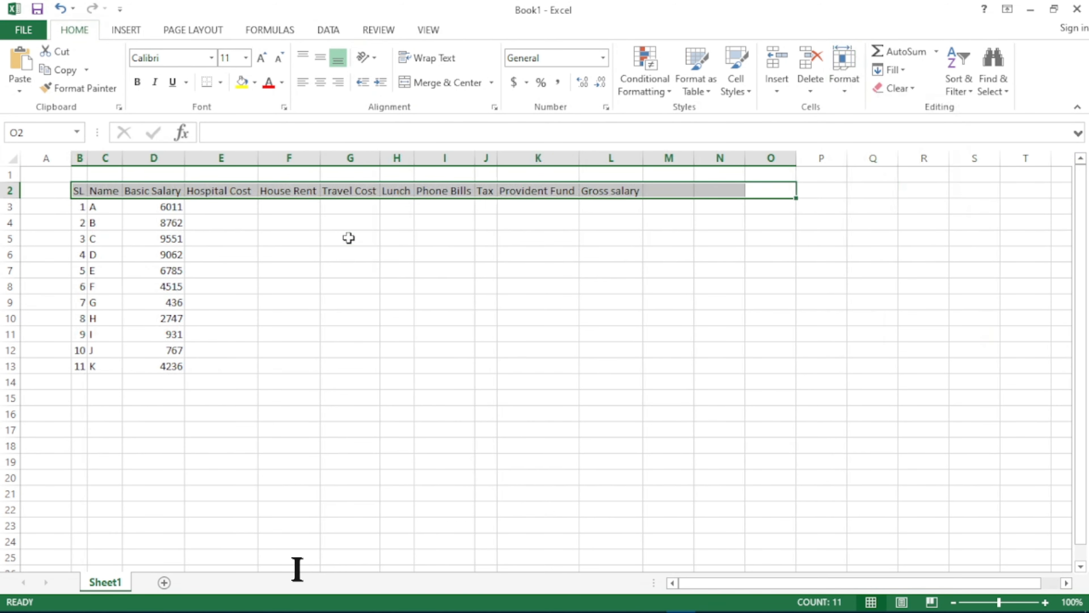
click(349, 237)
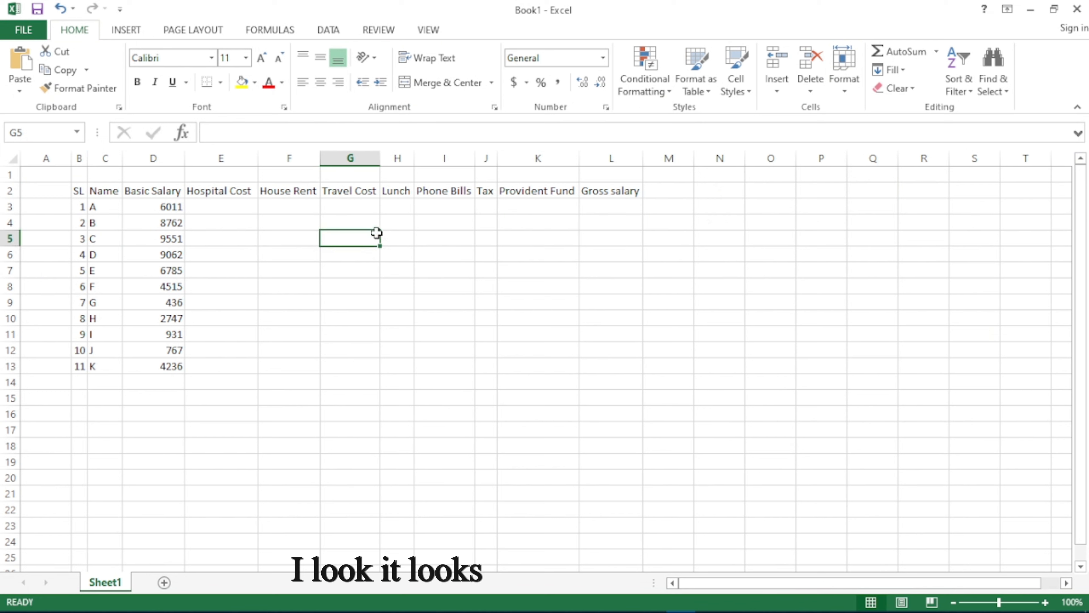
- Enter the formula =SUM(D3*15%) in the first Hospital Cost cell, E3
click(211, 205)
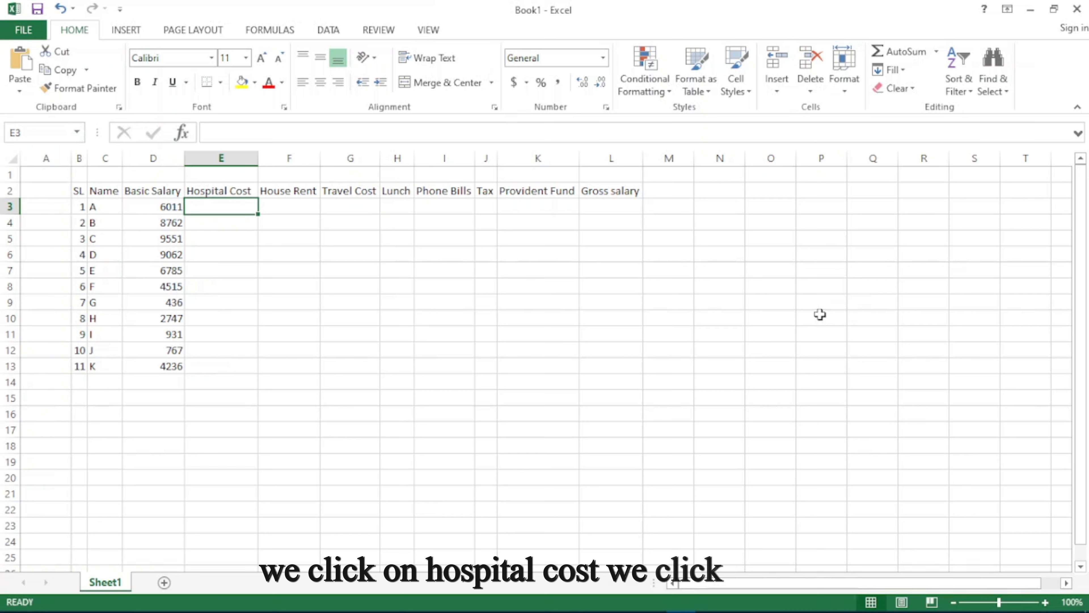
text(=)
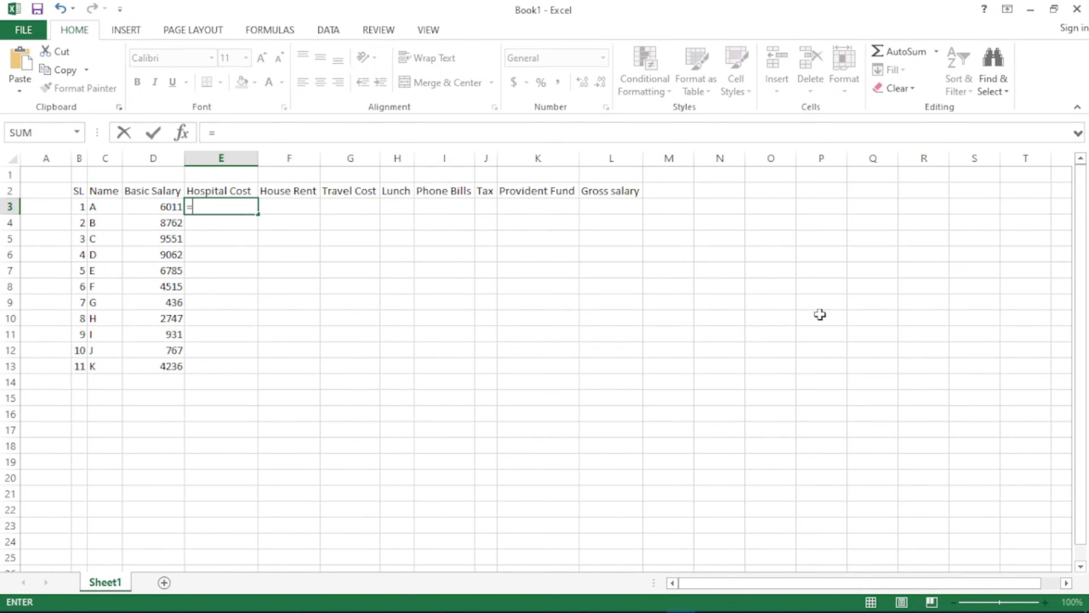
text(sum)
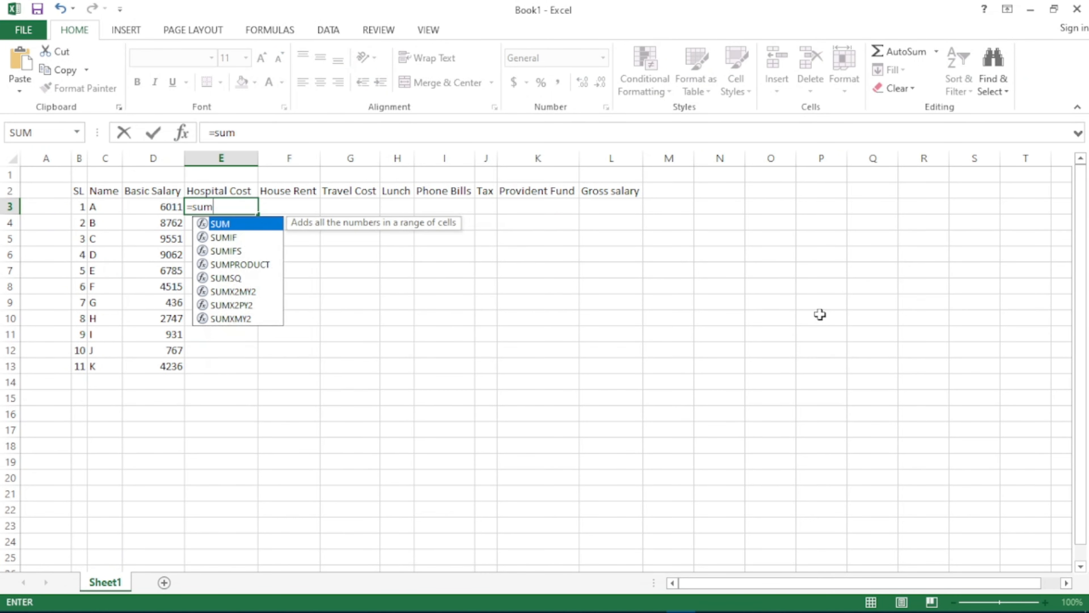
key(Tab)
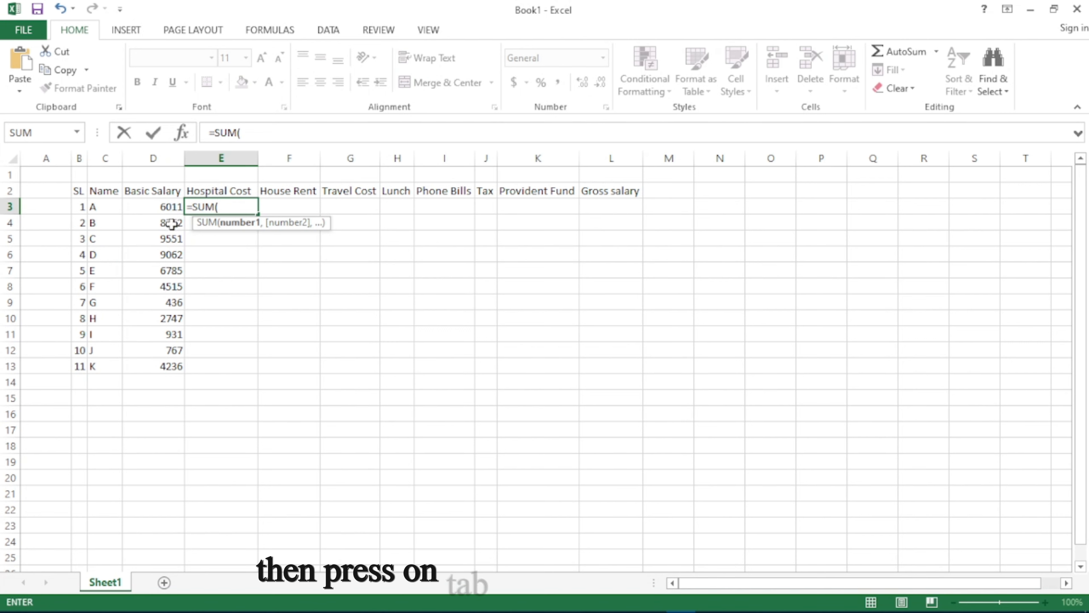
click(171, 208)
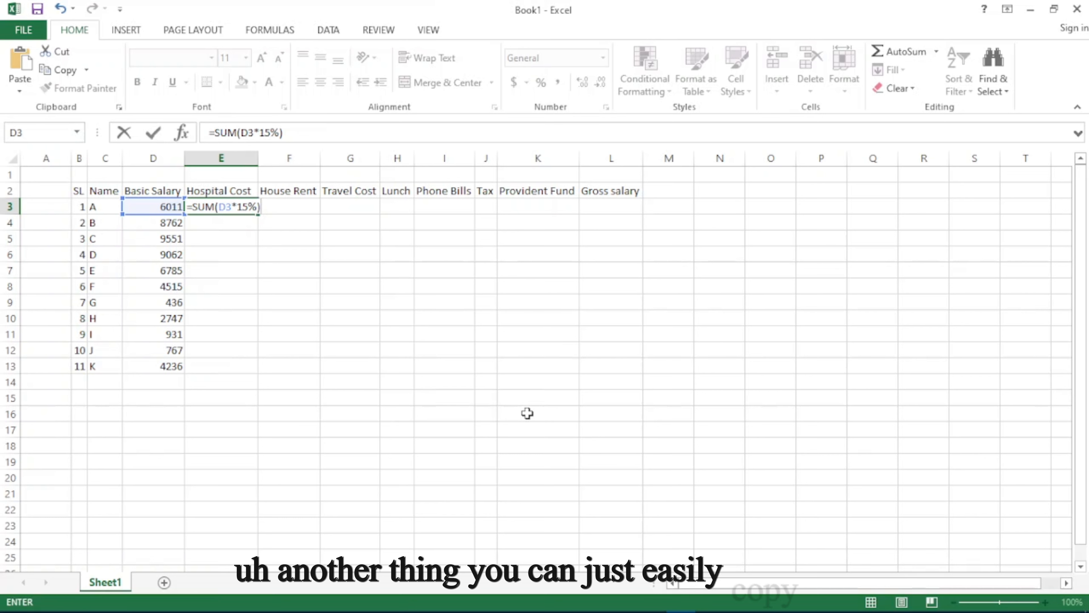
key(ctrl+Return)
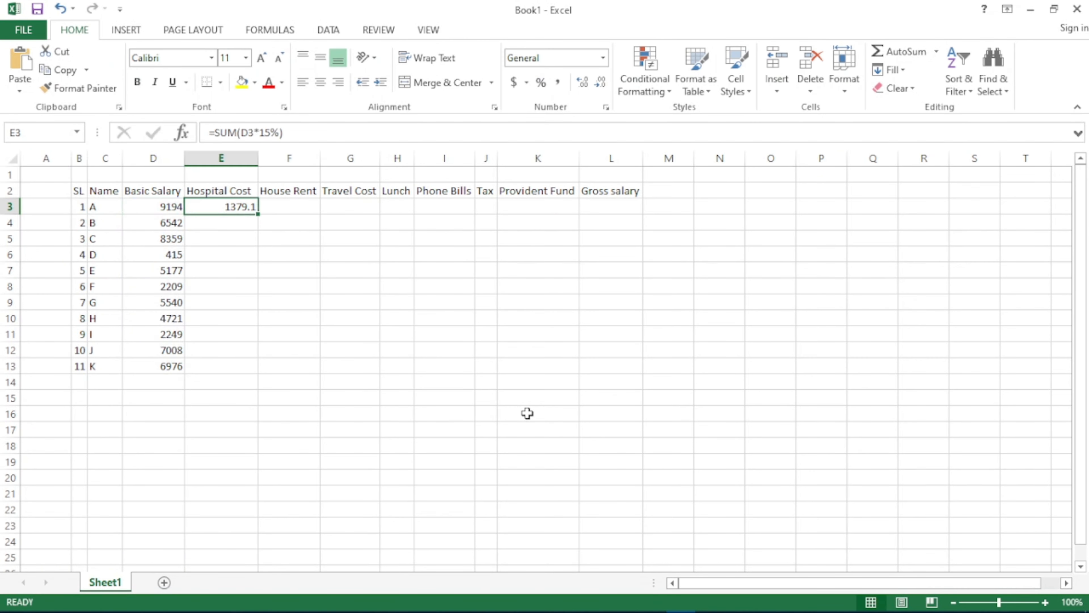
- Copy the full text of the Hospital Cost formula in E3
click(279, 133)
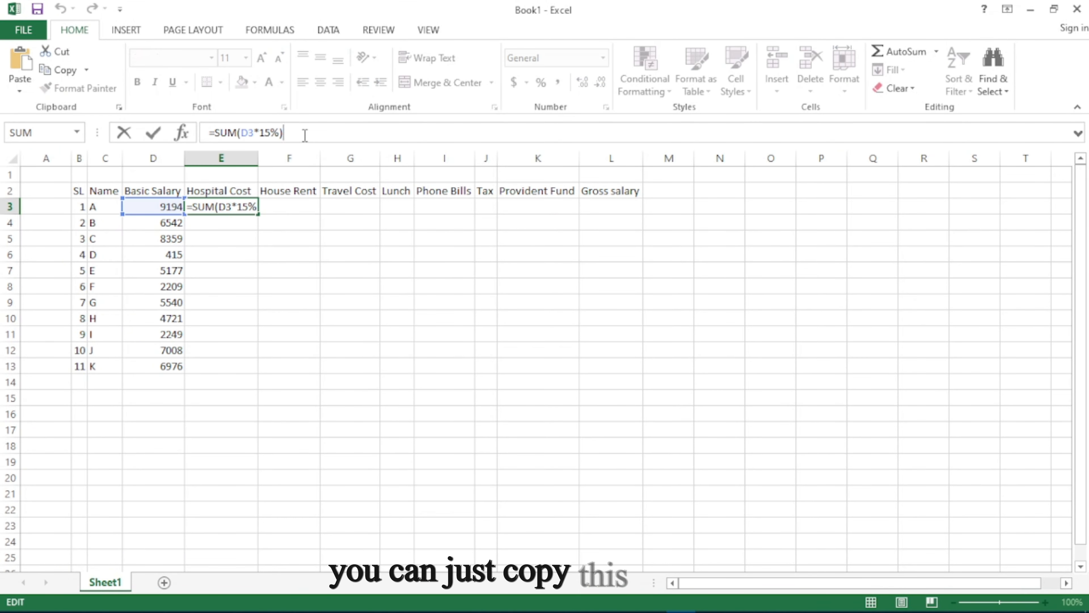
drag(281, 133, 208, 133)
key(ctrl+c)
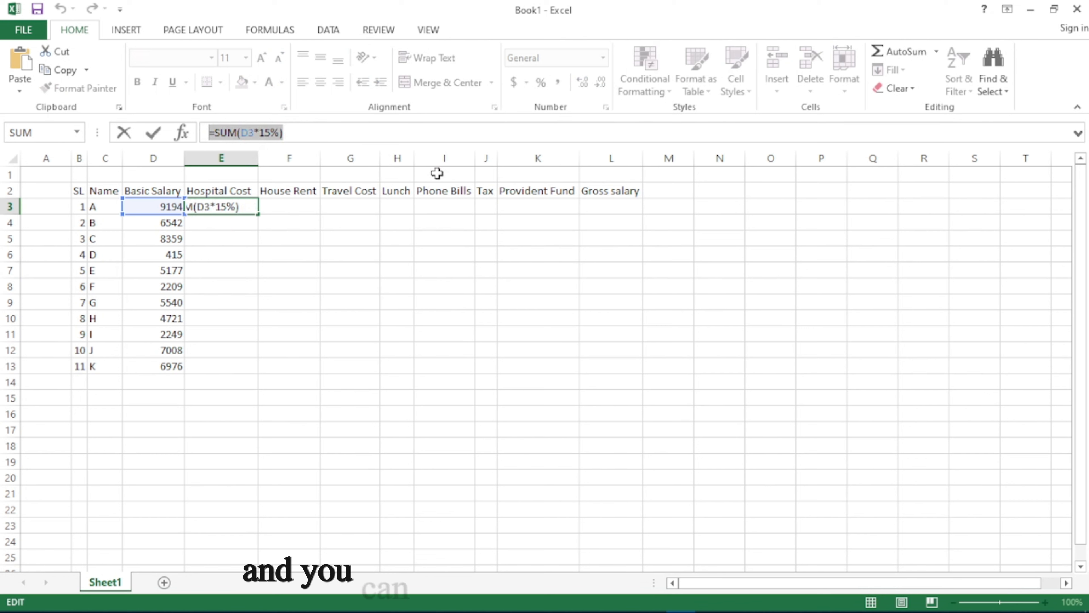
text(=)
click(285, 209)
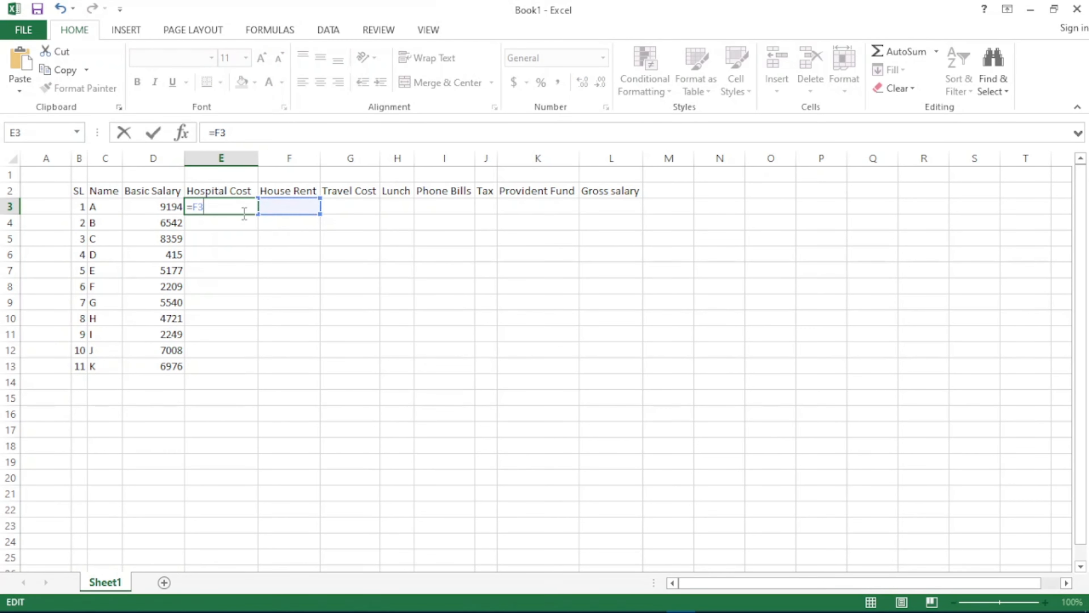
key(ctrl+z)
- Paste the copied formula into the House Rent cell F3 and change its rate to 12%, giving =SUM(D3*12%)
click(290, 210)
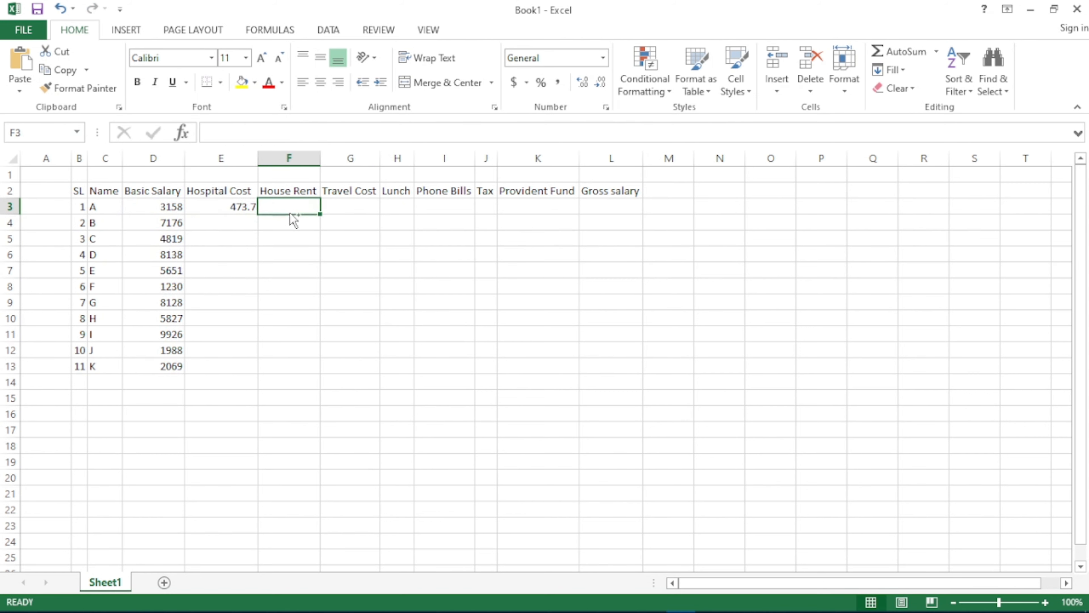
key(ctrl+v)
click(269, 133)
key(BackSpace)
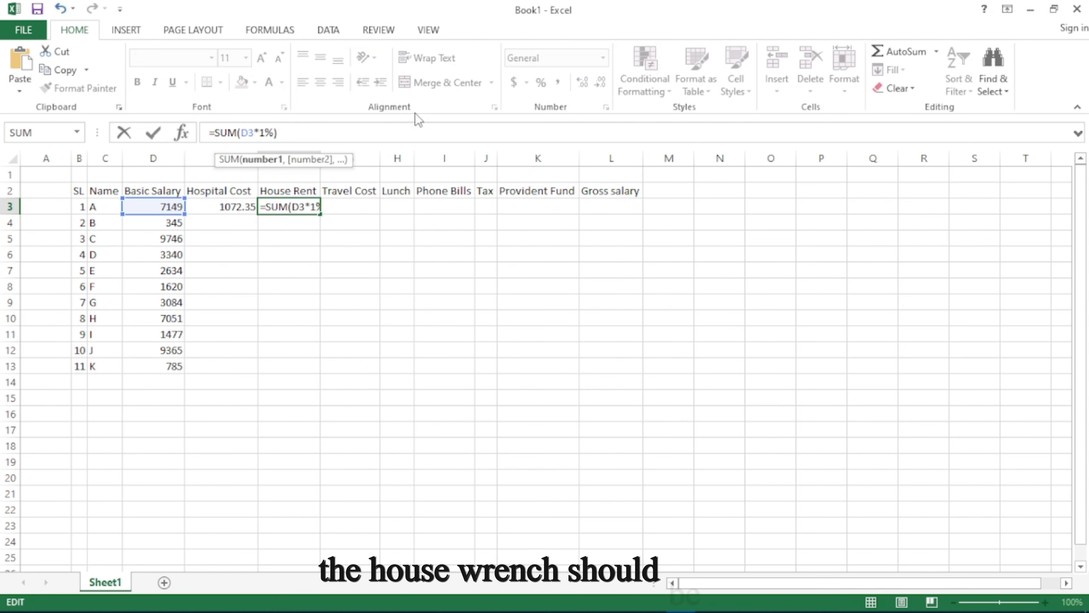
text(2)
key(Return)
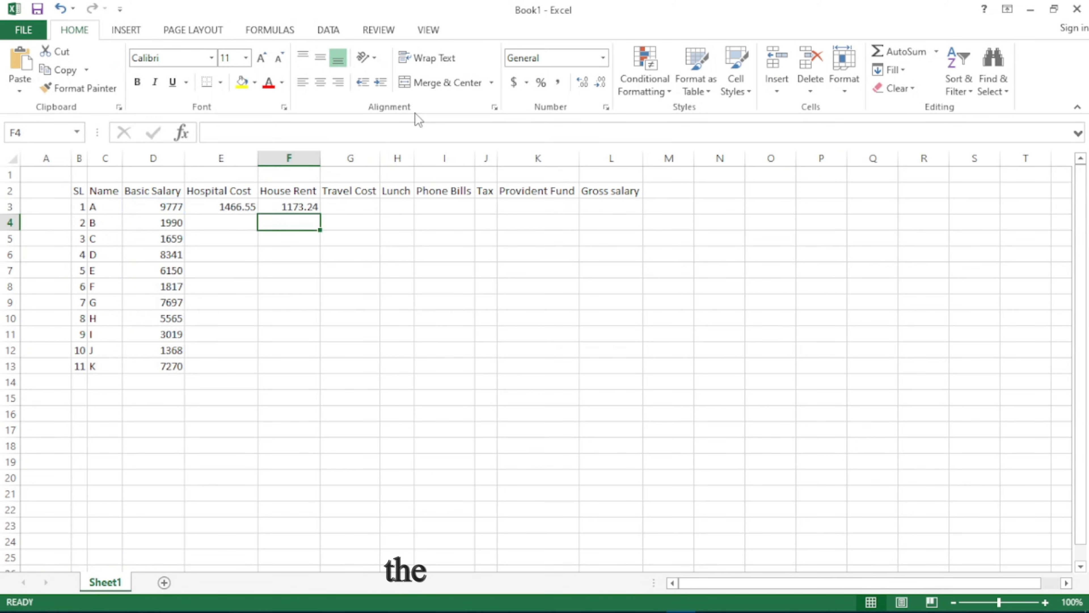
- Paste the copied formula into the Travel Cost cell G3 and change its rate to 10%, giving =SUM(D3*10%)
click(364, 209)
key(ctrl+v)
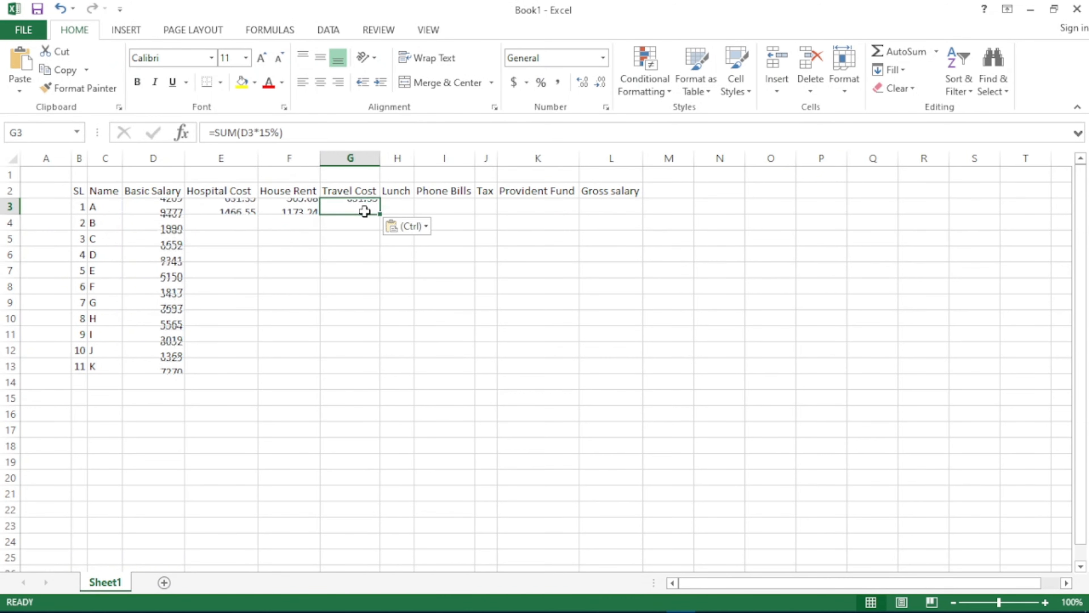
click(311, 137)
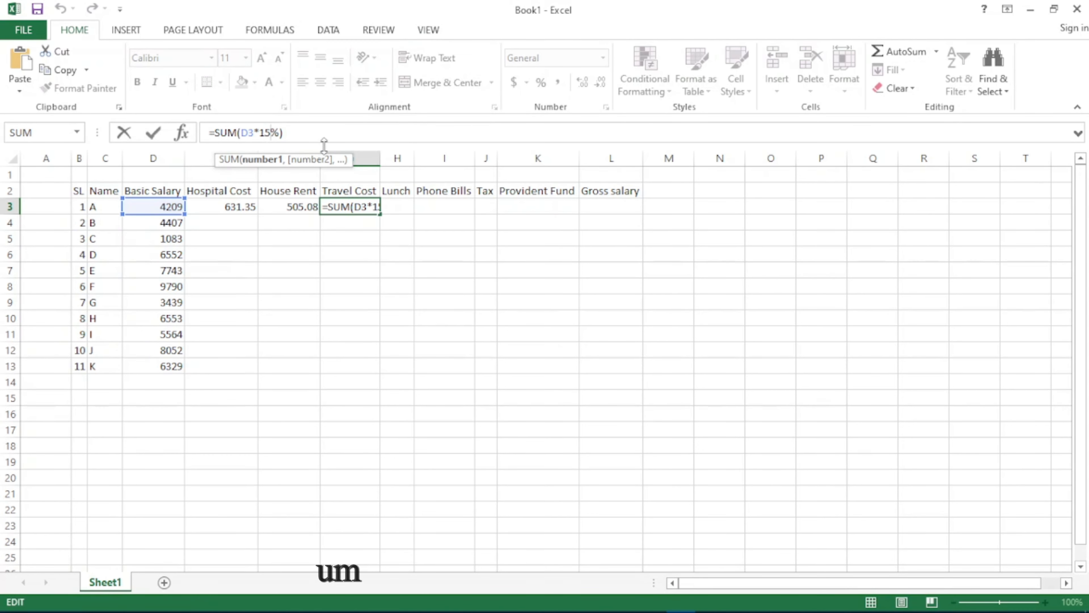
key(BackSpace)
text(0)
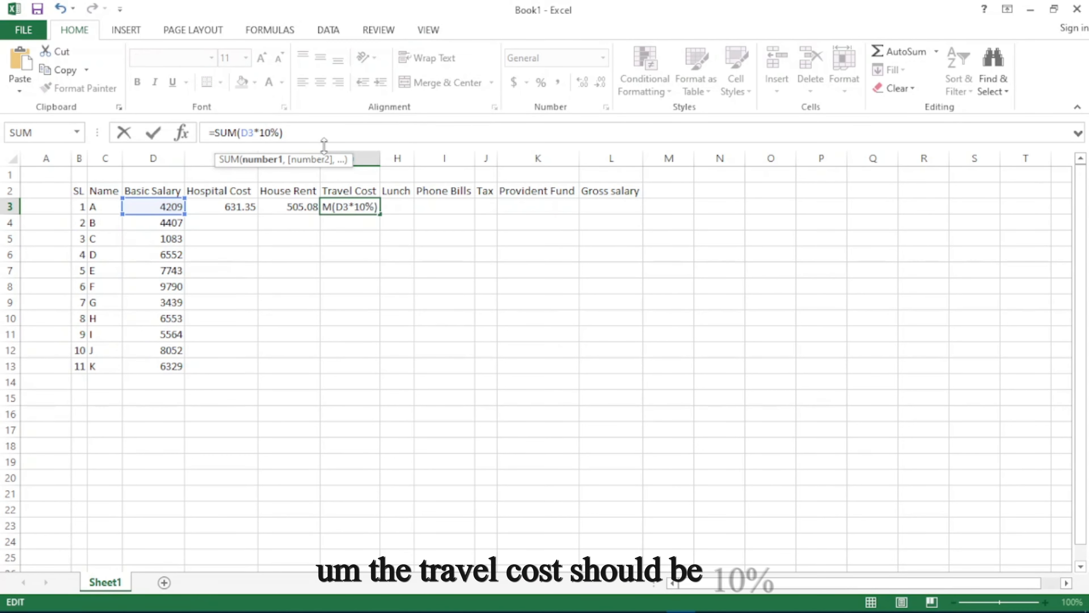
key(Tab)
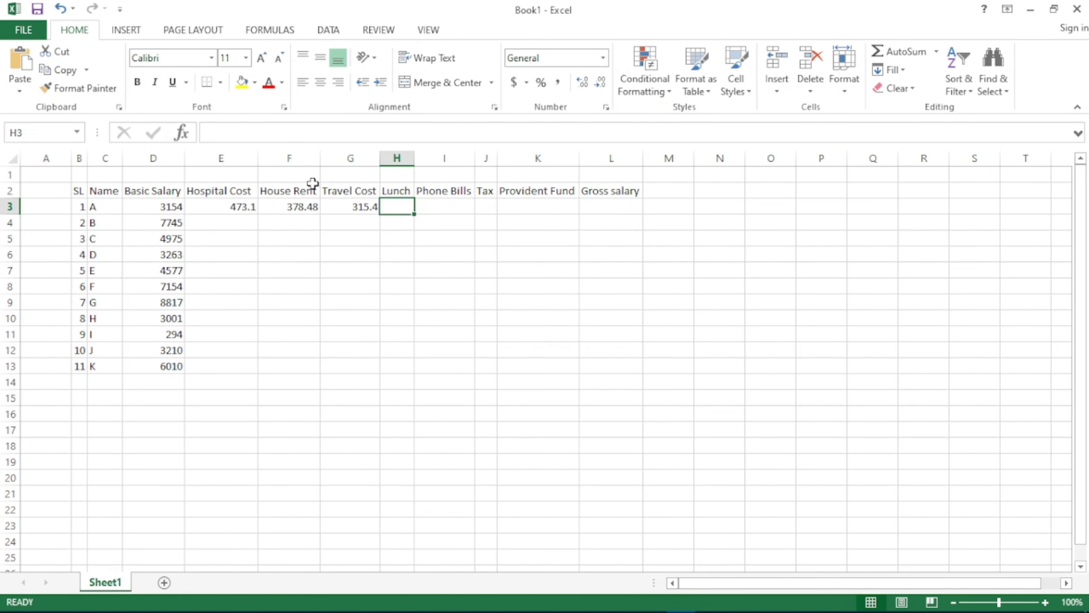
- Paste the copied formula into the Lunch cell H3 and change its rate to 5%, giving =SUM(D3*5%)
key(ctrl+v)
click(272, 131)
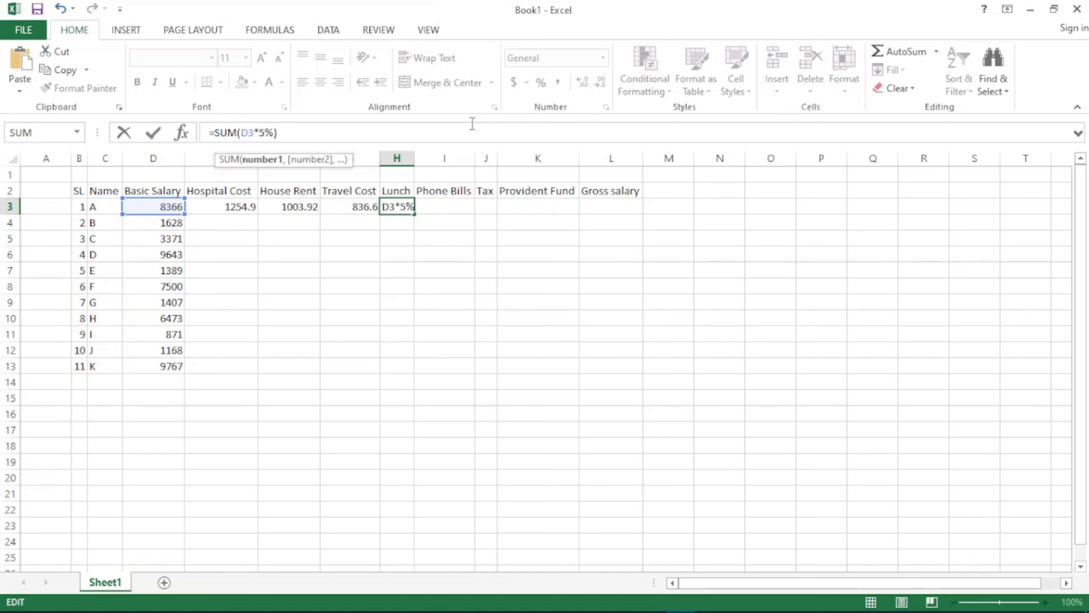
key(Tab)
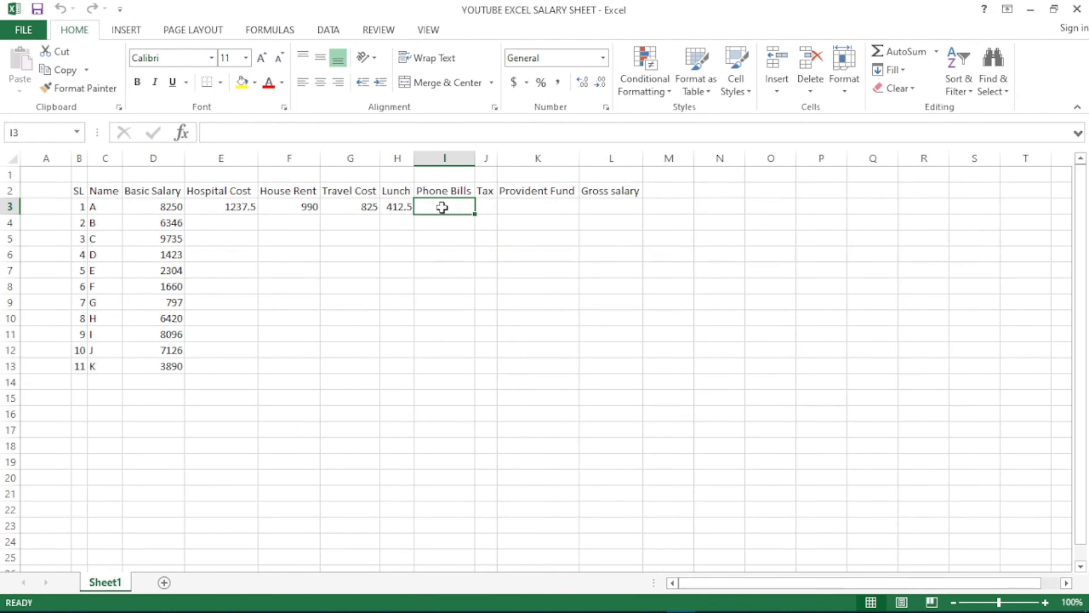
- Copy the Lunch formula =SUM(D3*5%) and paste it into both the Phone Bills cell I3 and the Lunch cell H3
click(407, 210)
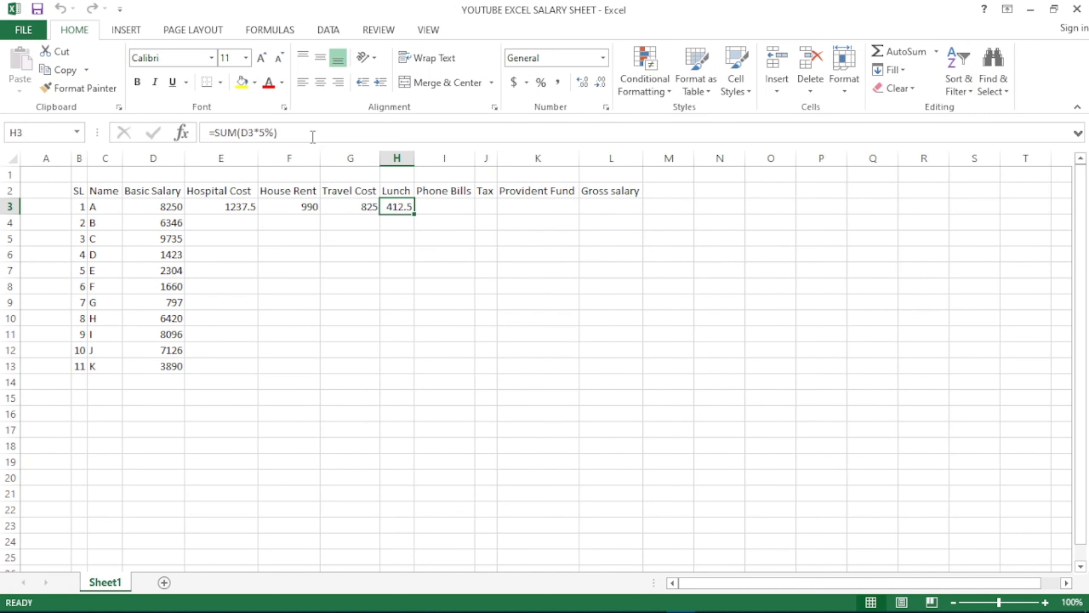
drag(278, 133, 213, 134)
click(444, 210)
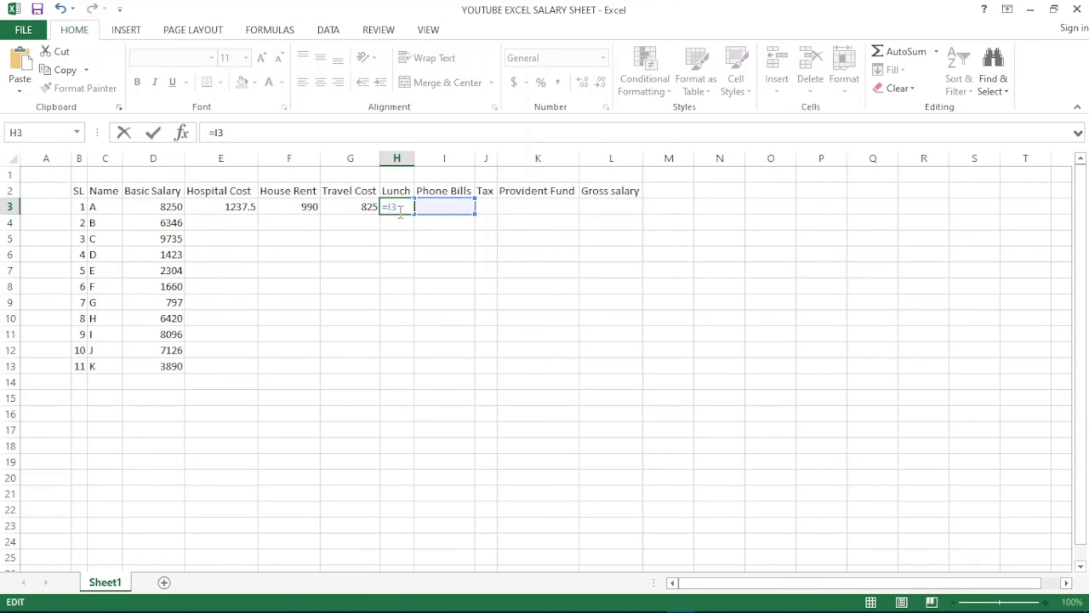
click(170, 206)
click(400, 210)
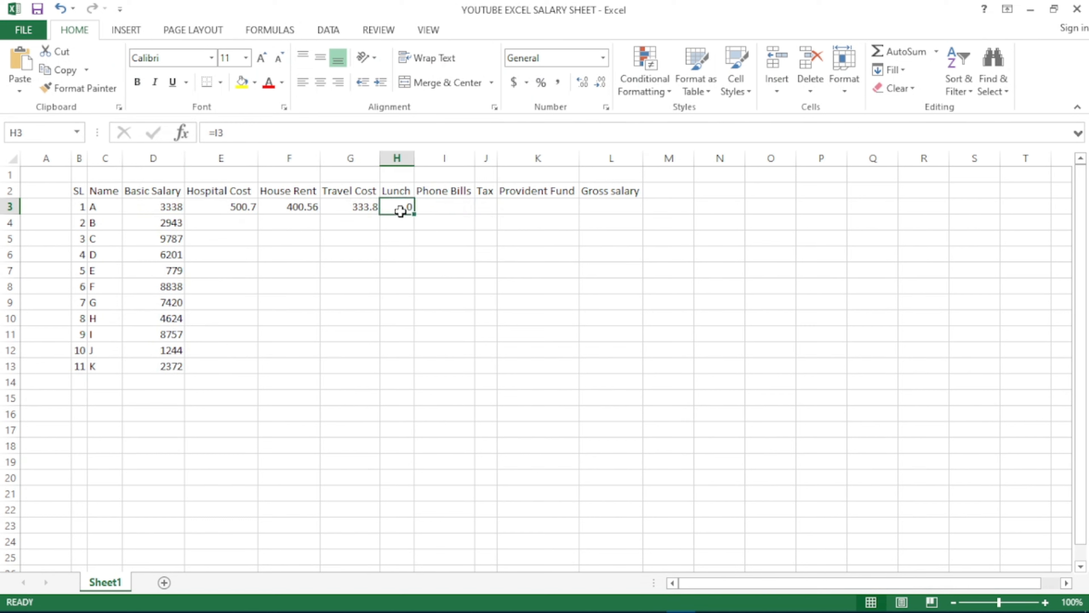
click(428, 209)
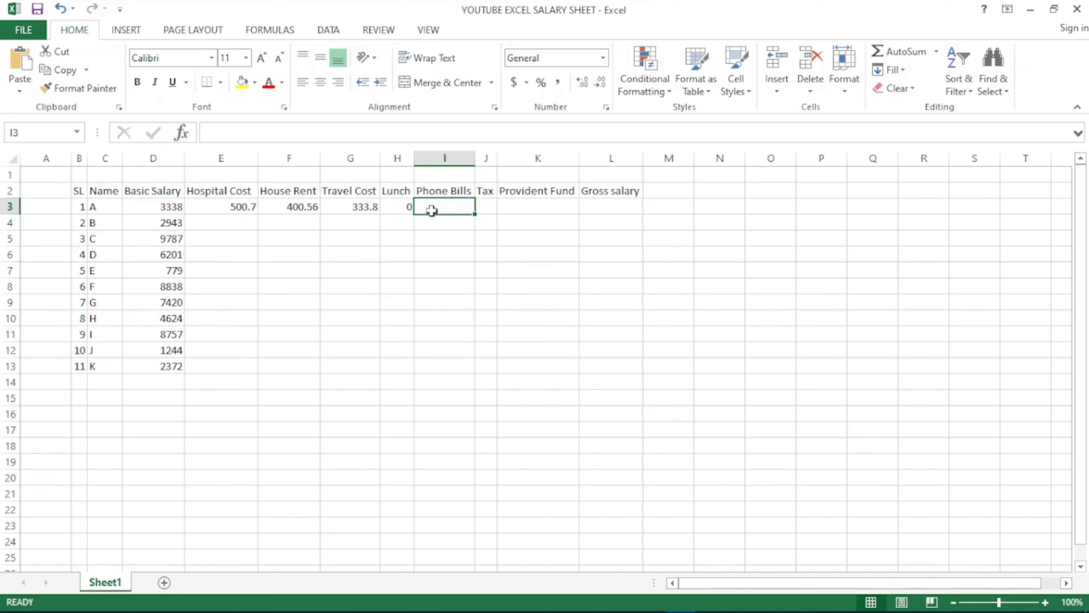
key(ctrl+v)
click(389, 208)
text(=SUM(D3*5%))
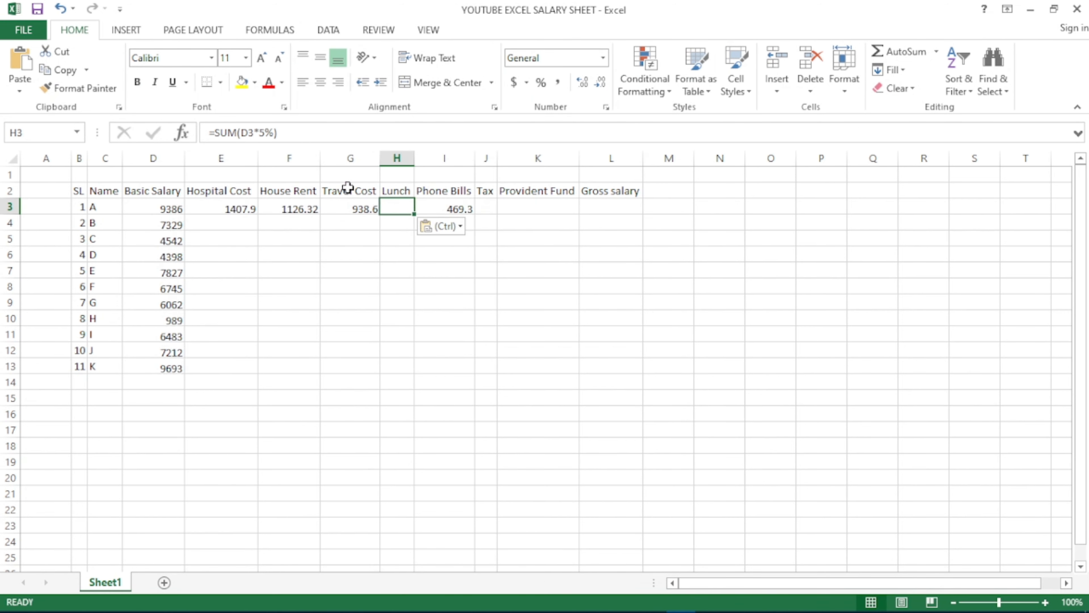
- Change the rate in the Phone Bills cell I3 to 3%, giving =SUM(D3*3%)
click(467, 207)
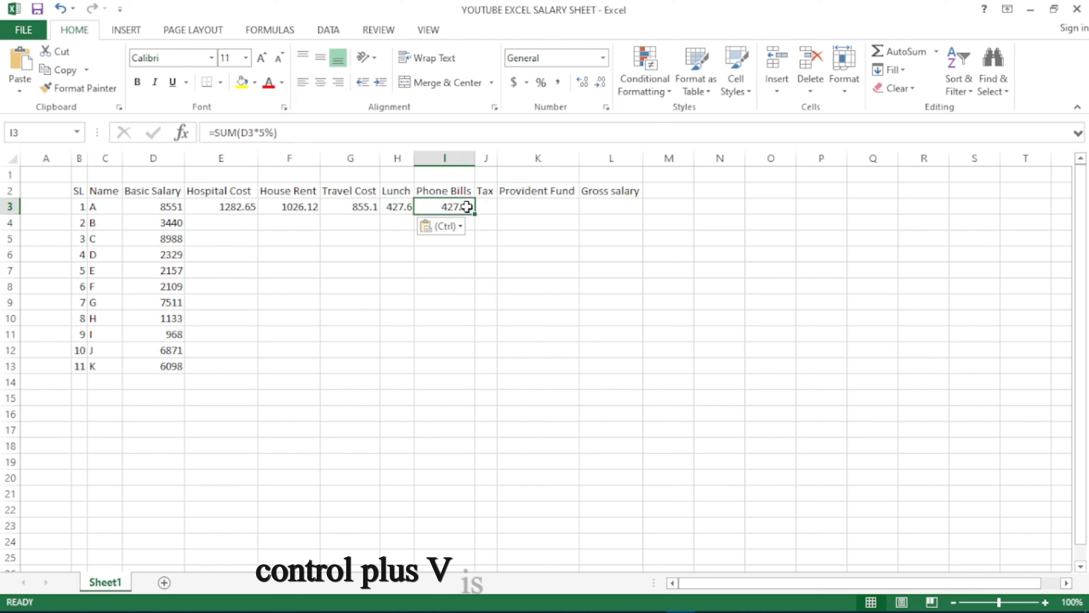
click(264, 132)
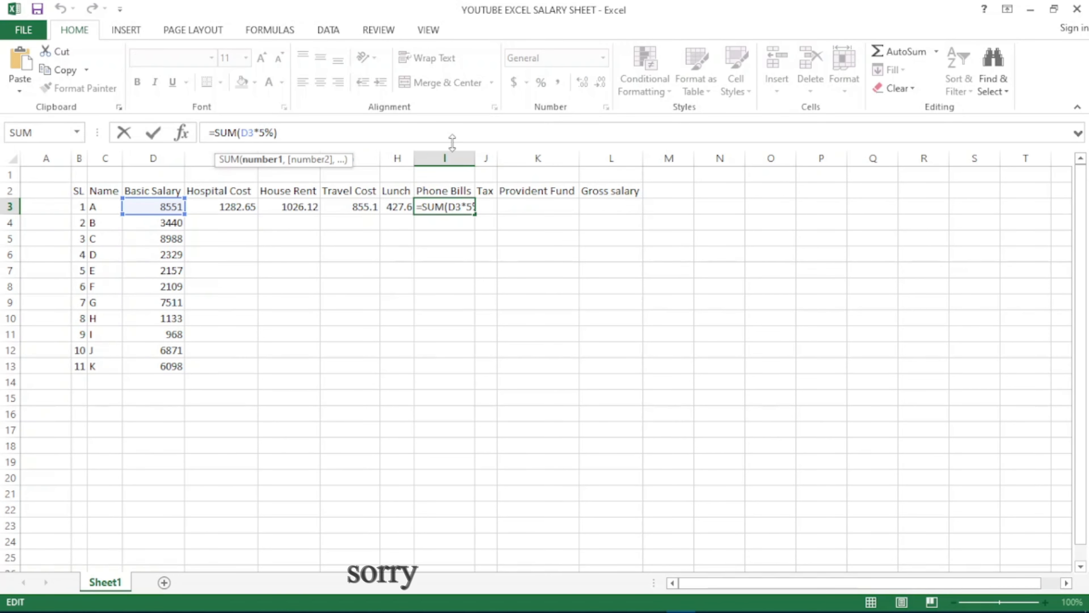
key(BackSpace)
text(3)
- Paste the copied formula into the Tax cell J3 and change its rate to 2.5%, giving =SUM(D3*2.5%)
click(479, 206)
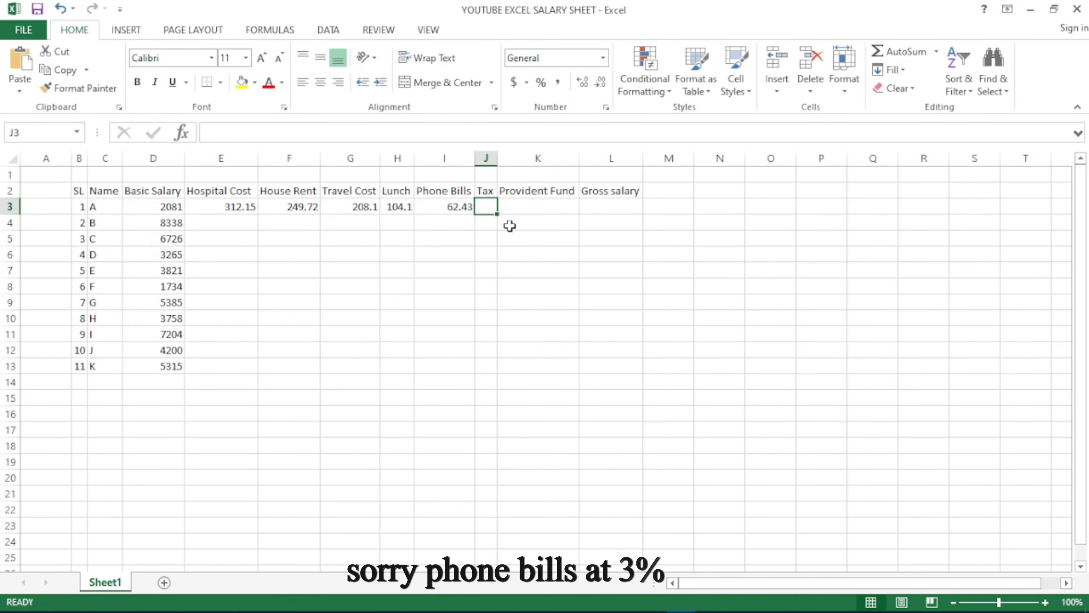
text(=SUM(D3*5%))
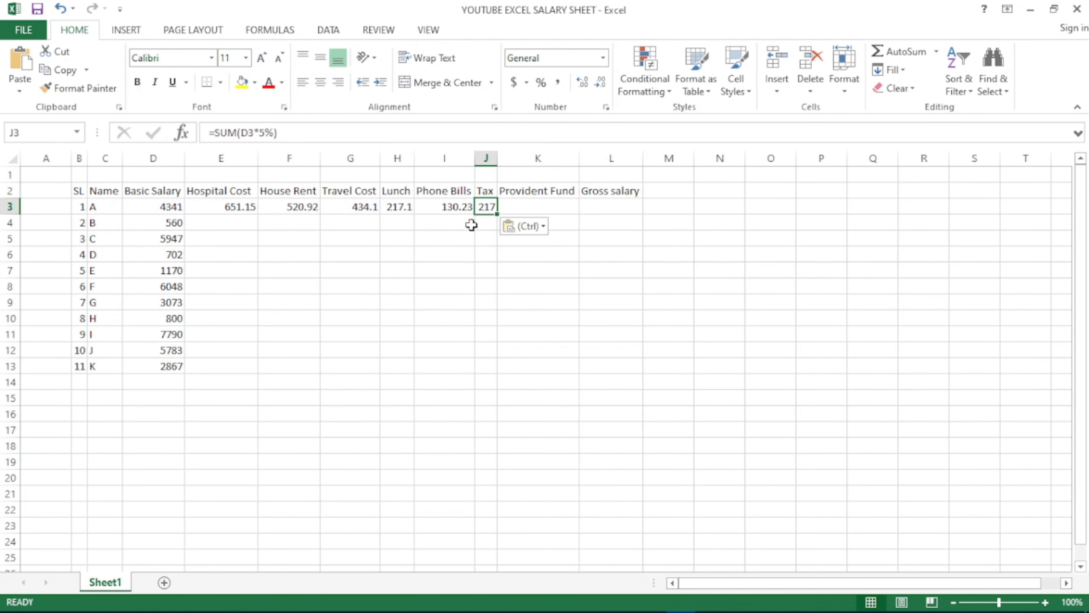
click(263, 137)
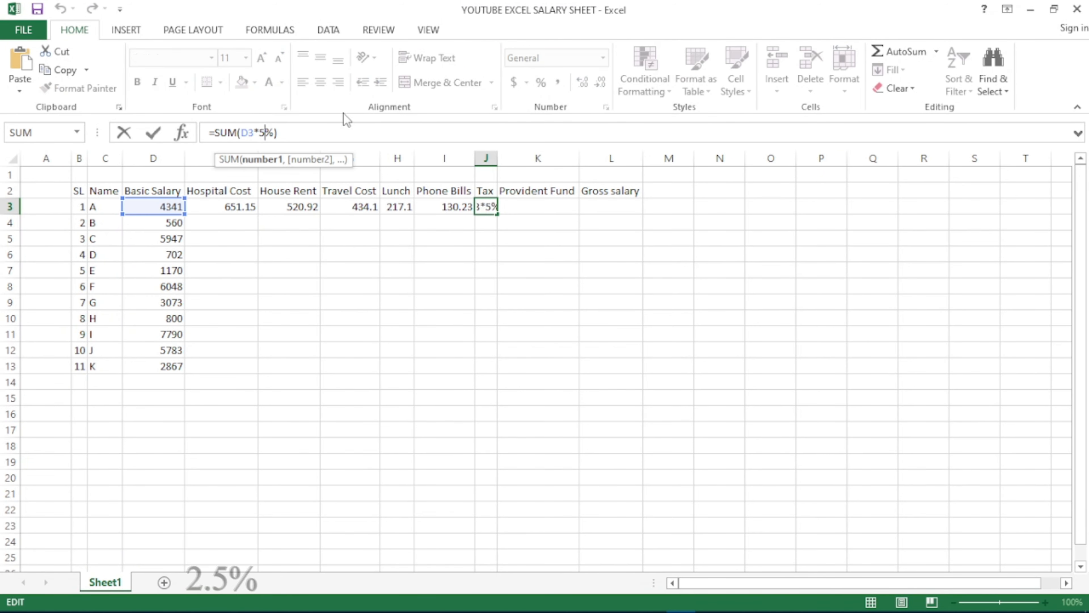
key(BackSpace)
text(2.5)
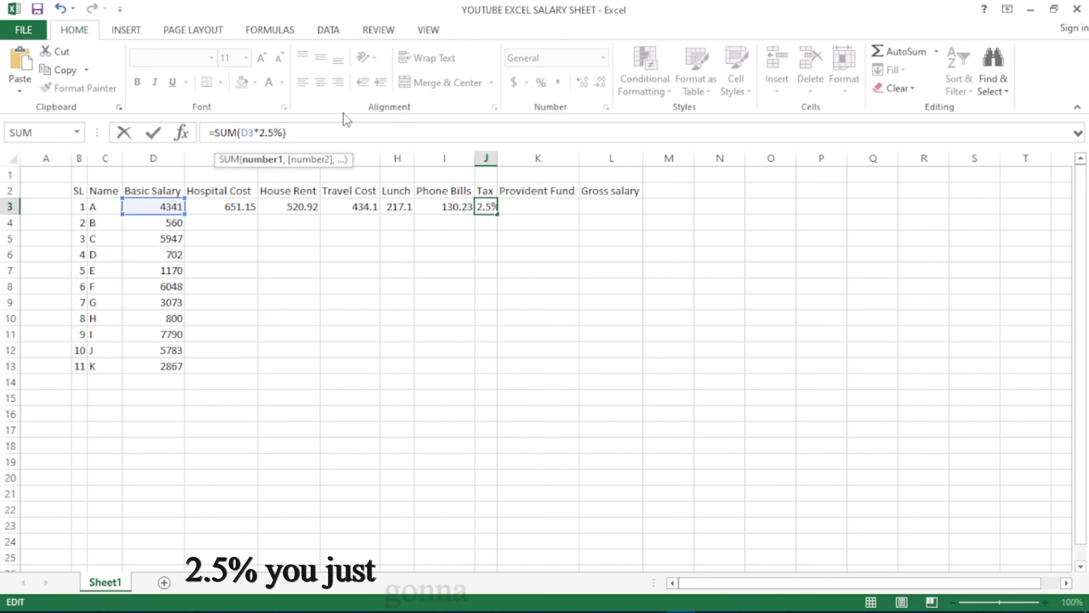
key(Return)
- Paste the copied formula into the Provident Fund cell K3 and change its rate to 12%, giving =SUM(D3*12%)
click(537, 208)
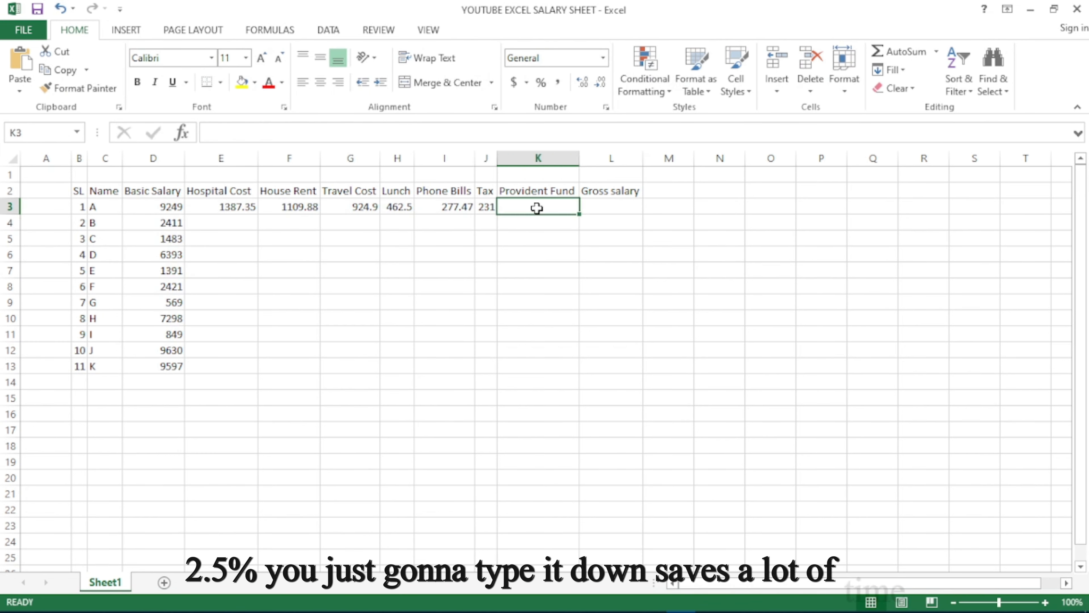
text(=SUM(D3*5%))
click(266, 132)
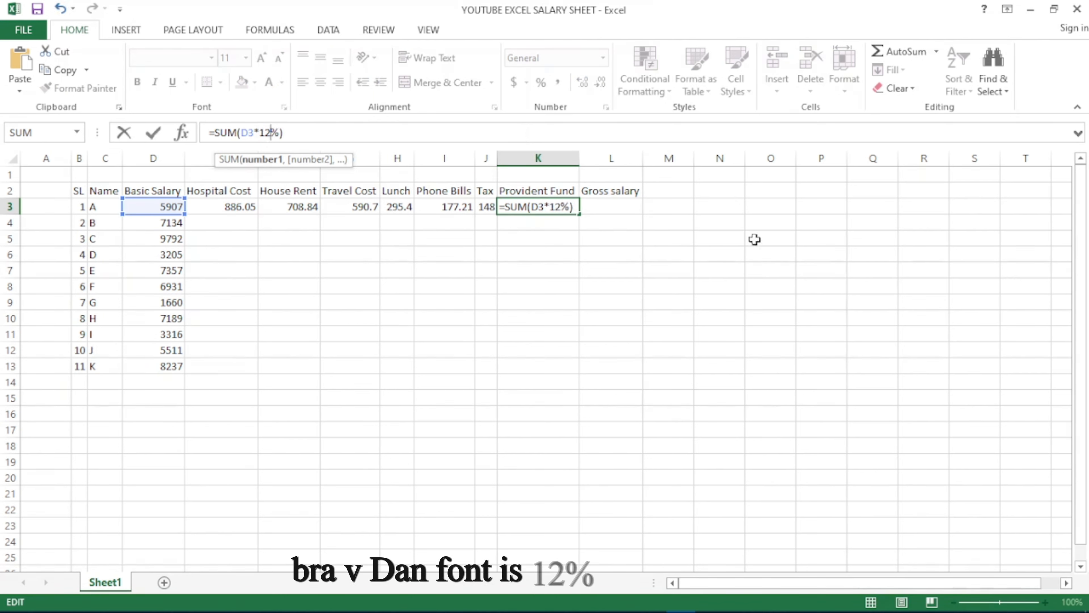
key(Return)
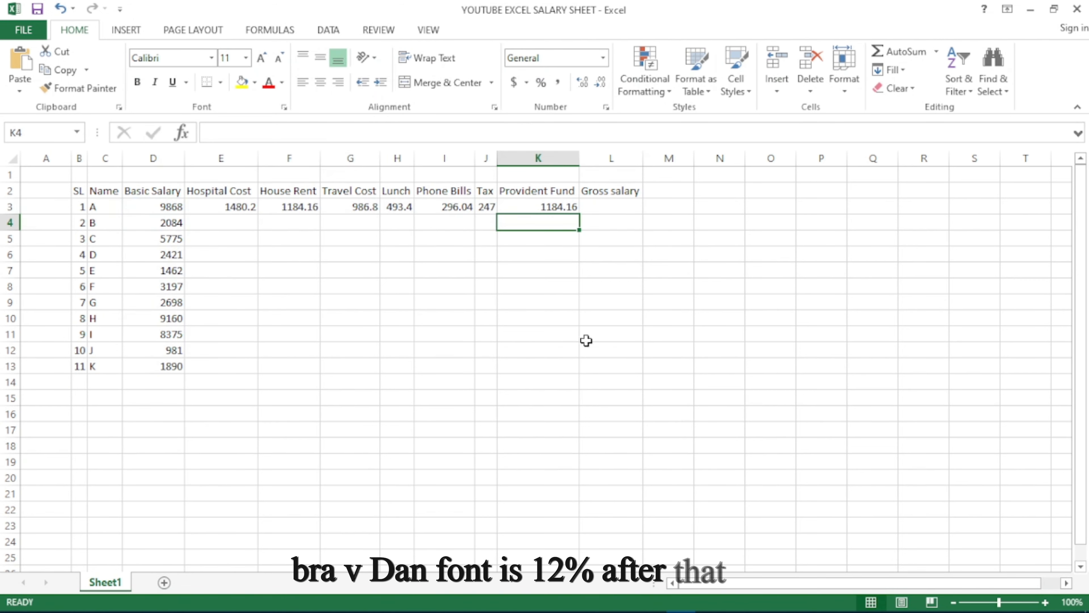
- Check the row 3 formulas one by one from Hospital Cost in E3 through Provident Fund in K3
click(230, 207)
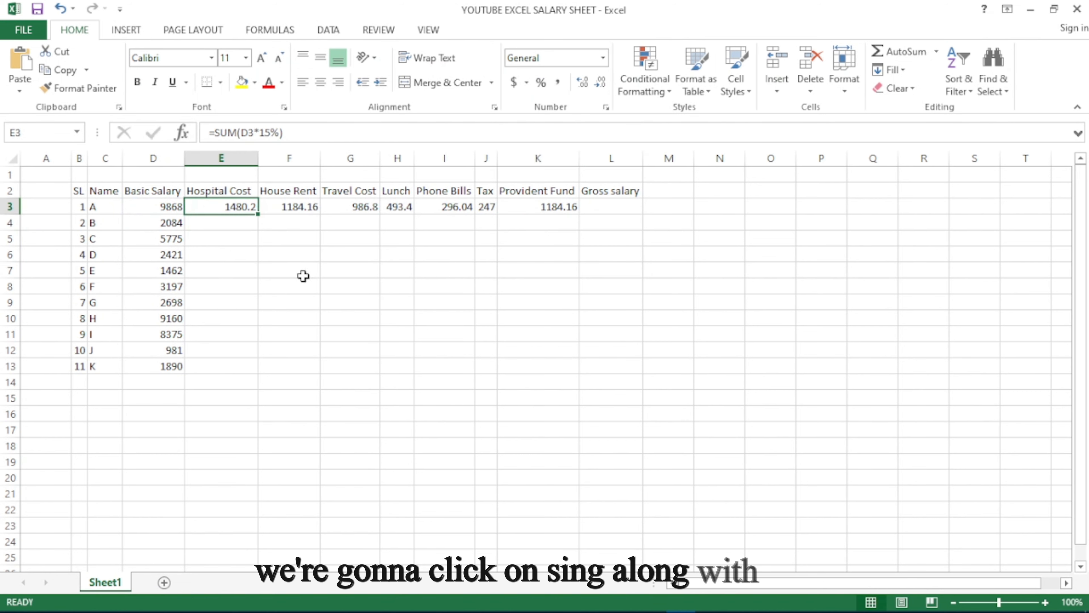
click(302, 224)
key(Up)
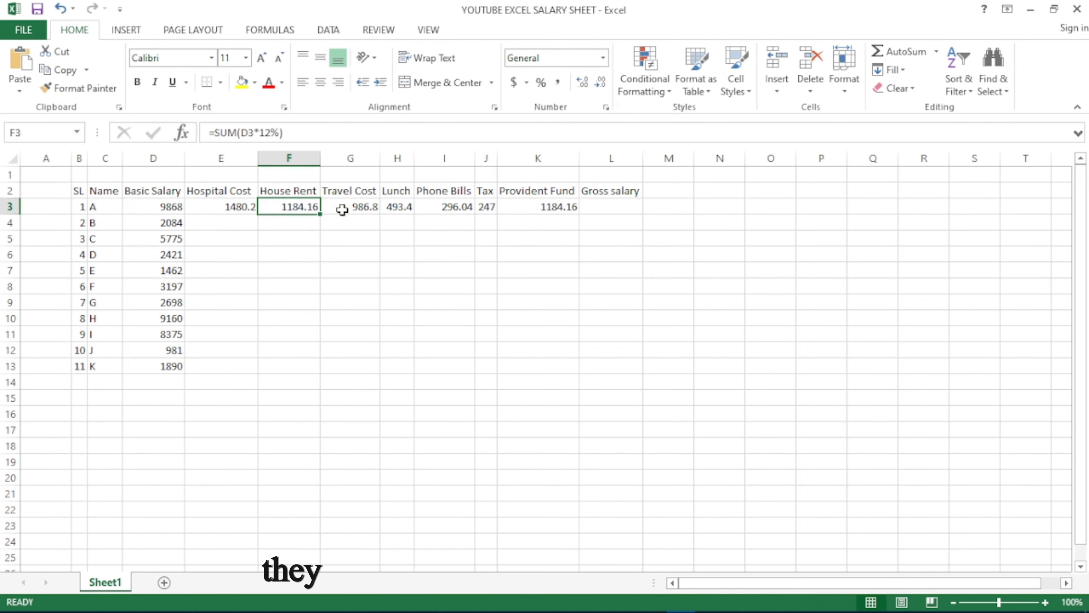
click(342, 209)
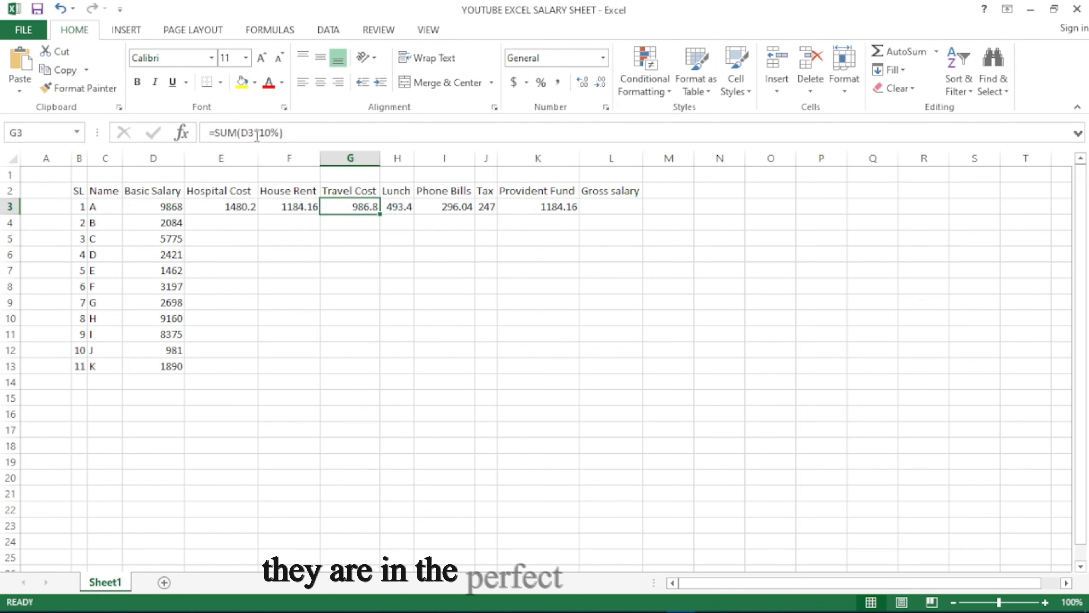
click(392, 208)
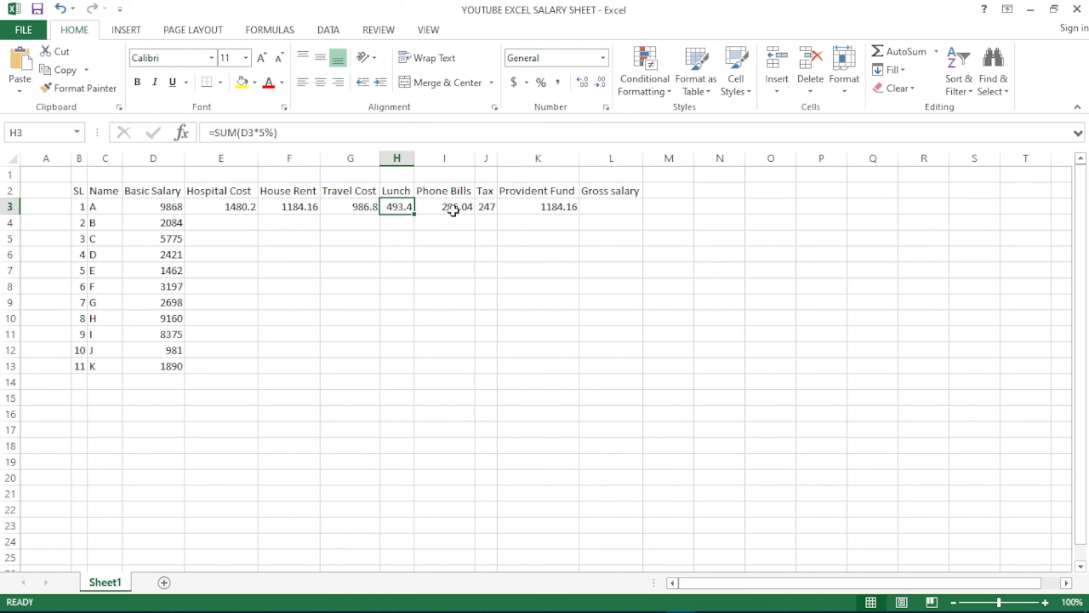
click(463, 209)
click(485, 209)
click(530, 209)
click(484, 350)
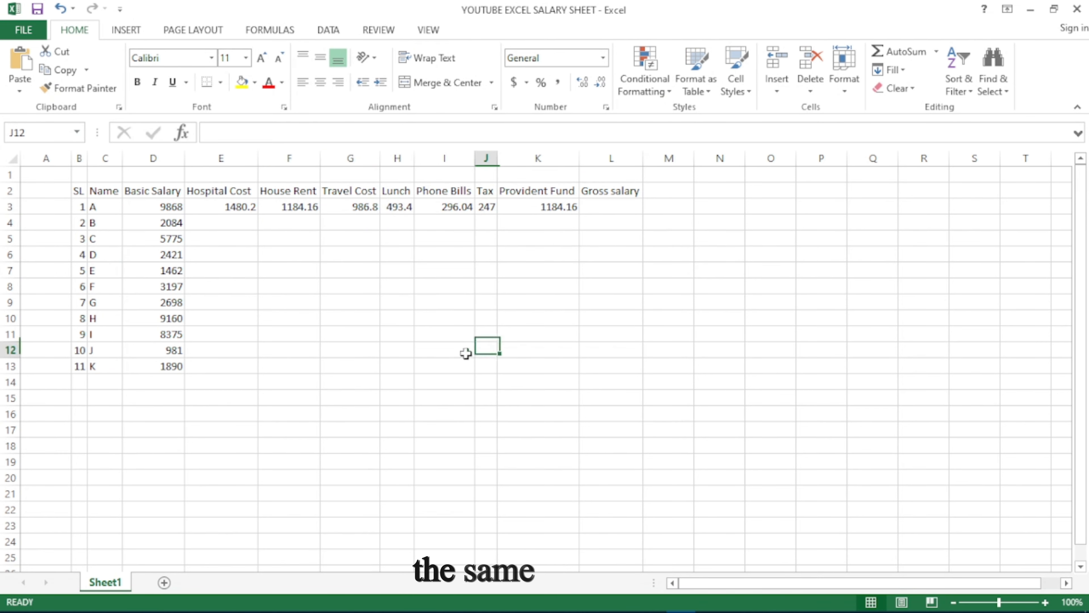
- Fill the Hospital Cost, House Rent and Travel Cost formulas in E3, F3 and G3 down to row 13
click(223, 220)
click(241, 208)
double_click(260, 214)
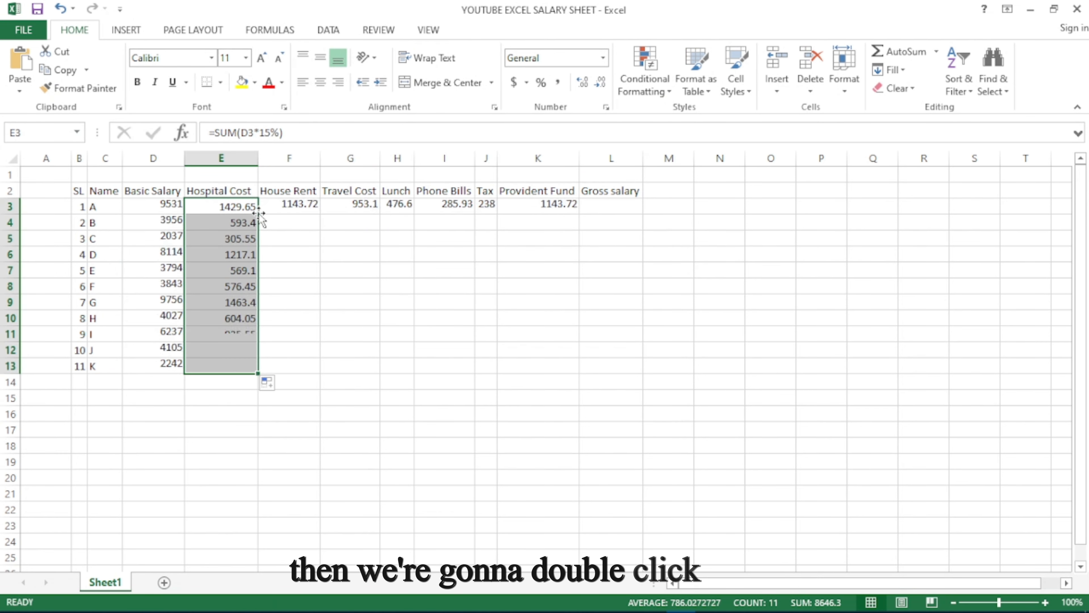
click(289, 209)
double_click(323, 215)
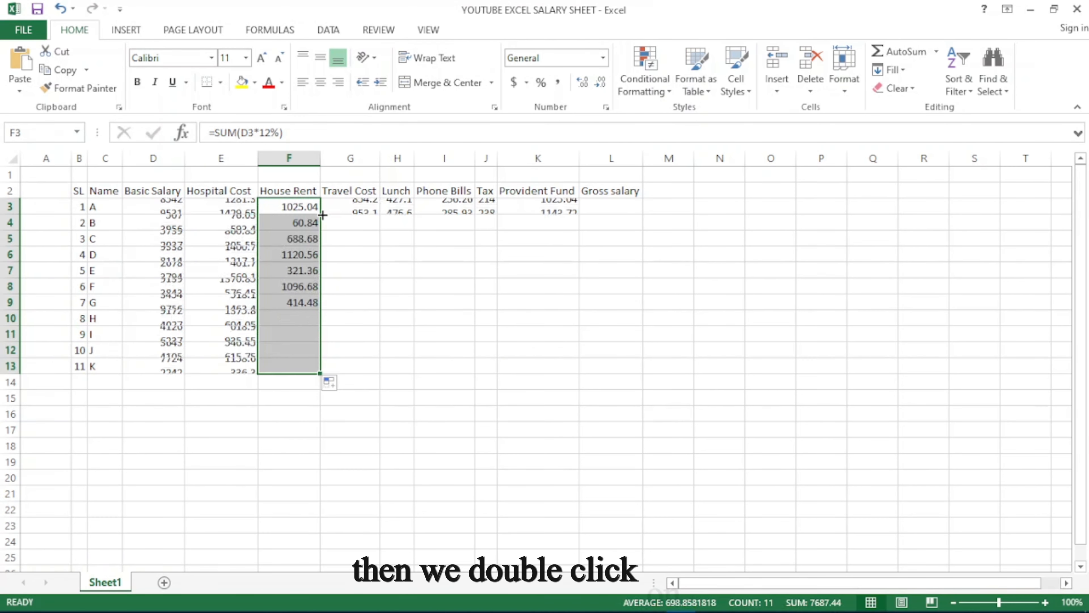
click(353, 209)
double_click(380, 214)
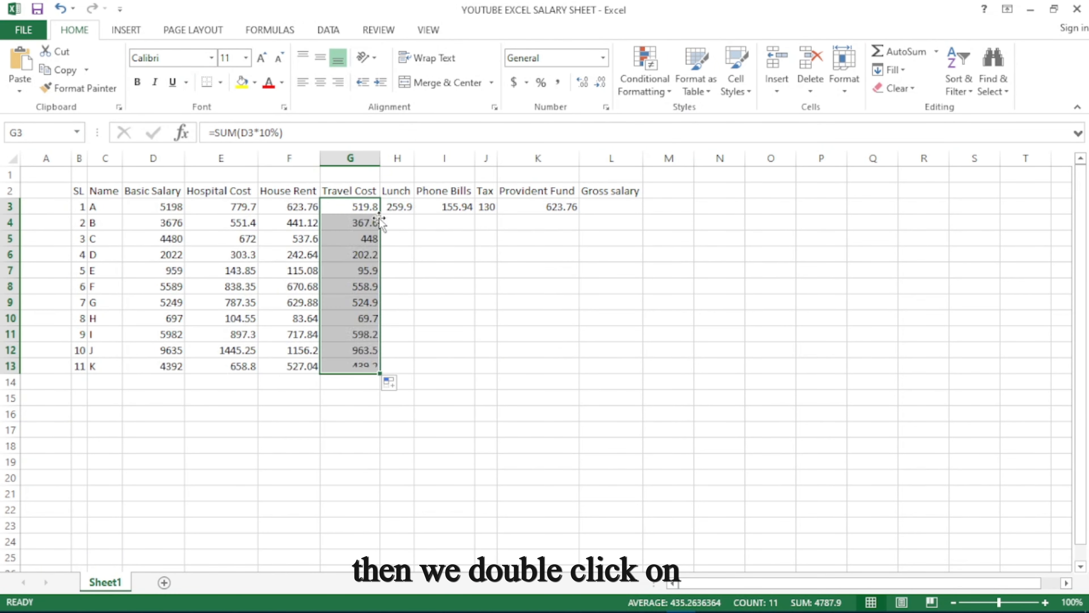
- Fill the Lunch and Phone Bills formulas in H3 and I3 down to row 13
click(408, 209)
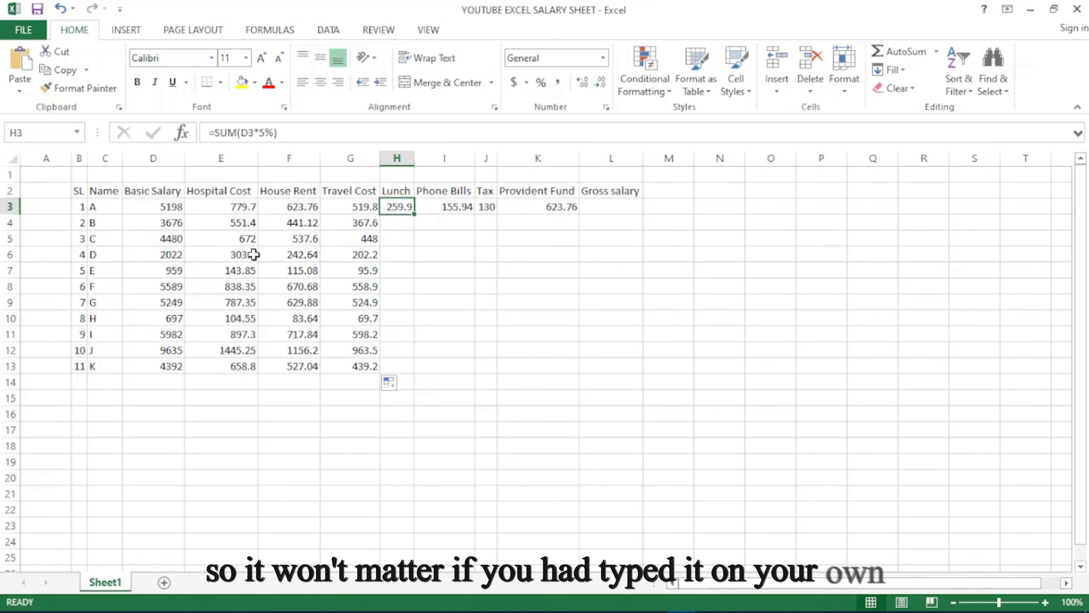
click(412, 218)
click(411, 207)
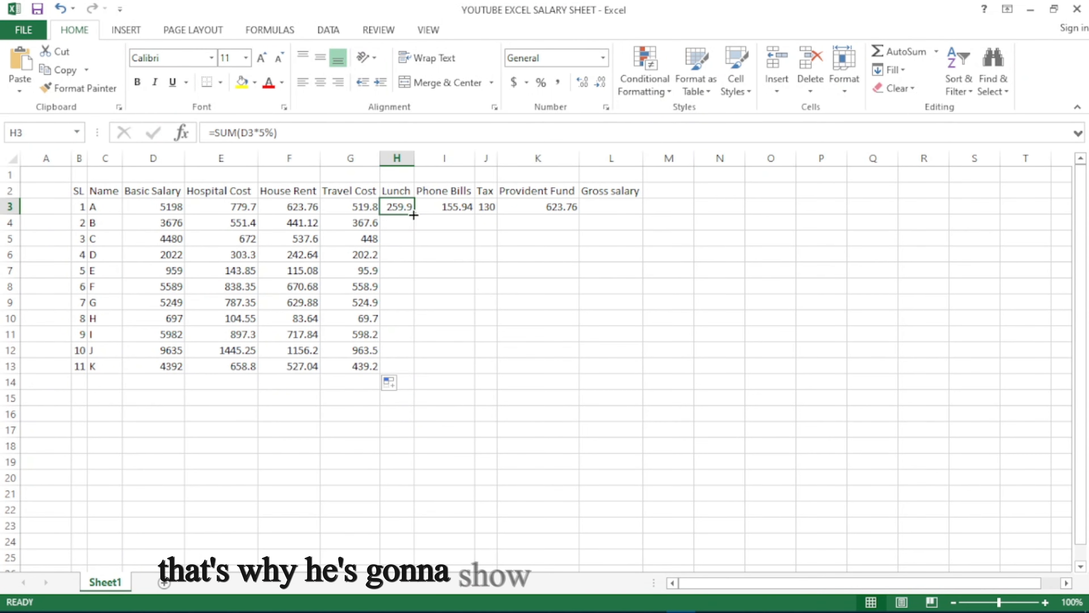
double_click(414, 215)
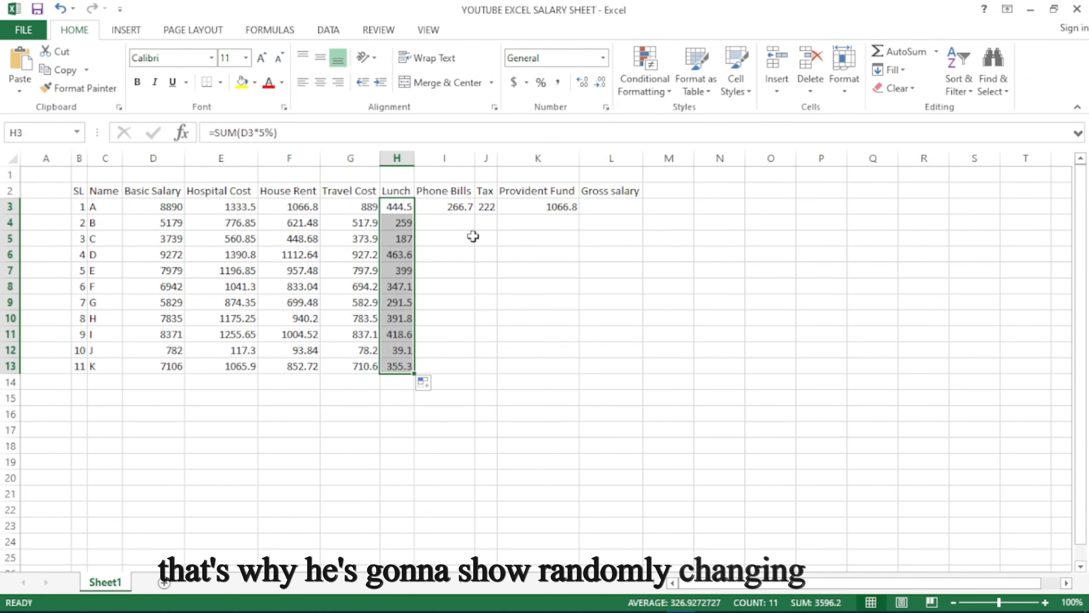
click(471, 209)
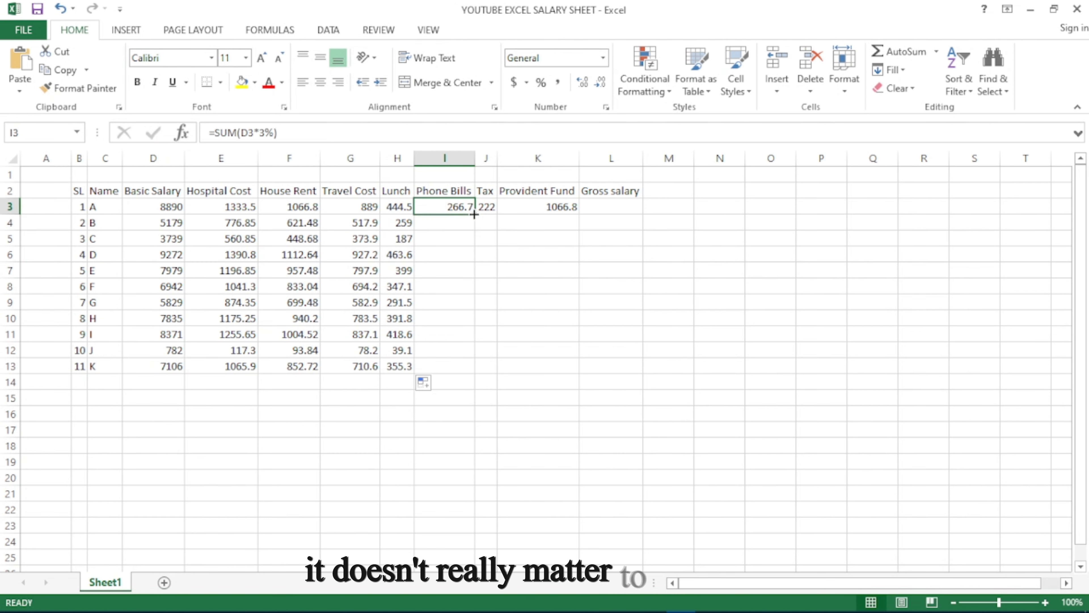
double_click(474, 214)
- Fill the Tax and Provident Fund formulas in J3 and K3 down to row 13
click(487, 209)
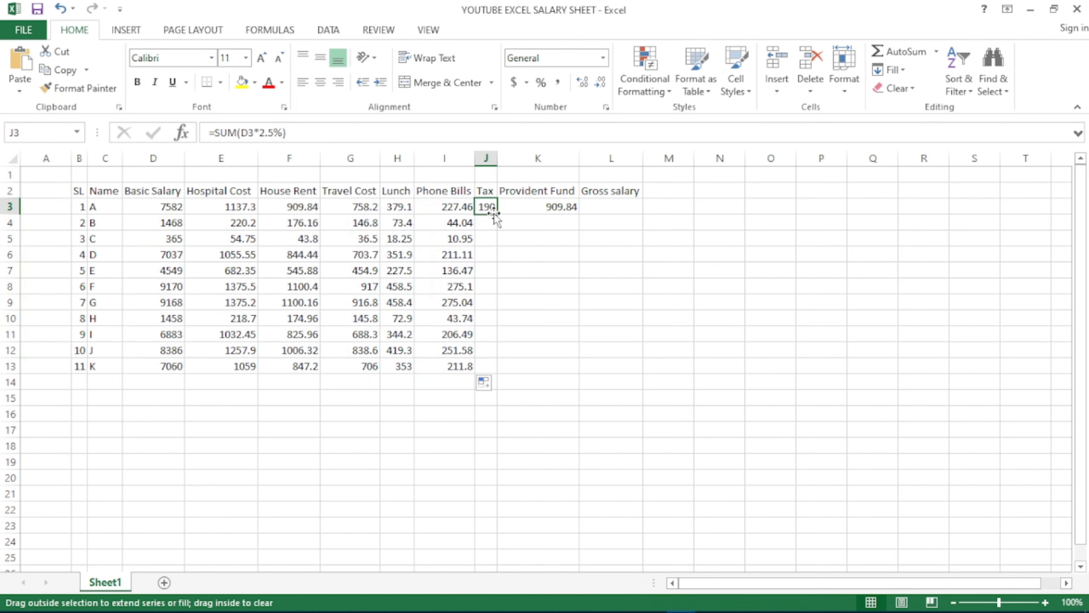
double_click(496, 217)
click(552, 207)
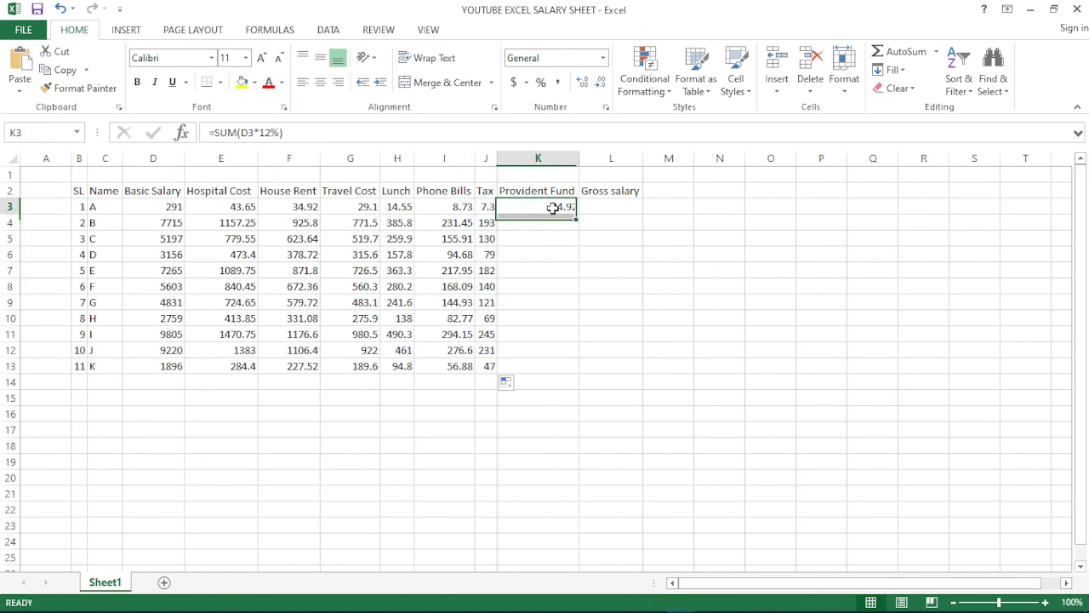
double_click(577, 214)
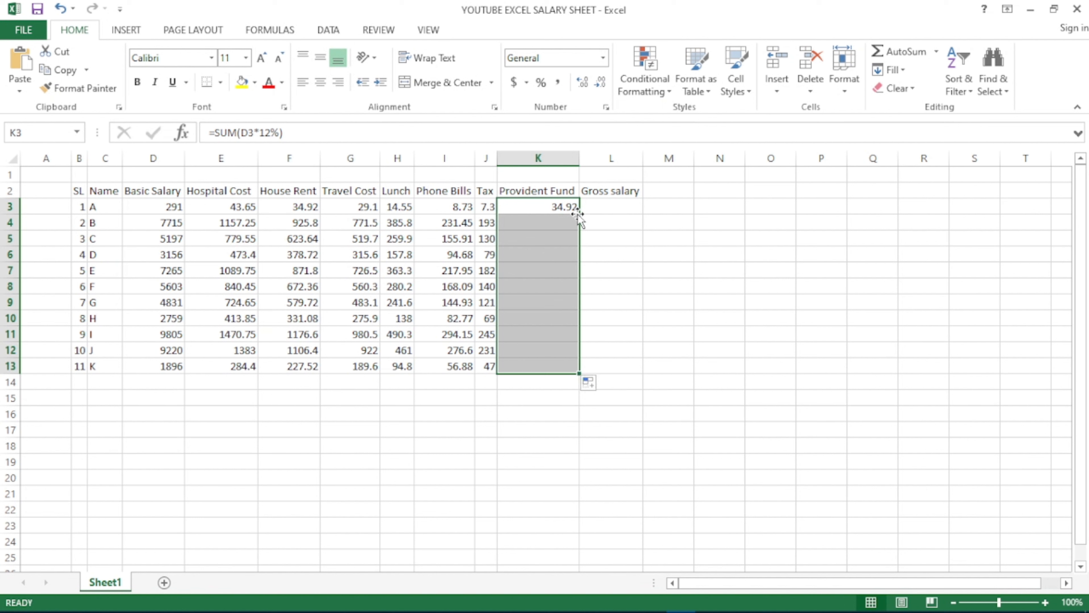
- Begin the Gross salary formula in L3 with the sum of D3:I3, from Basic Salary through Phone Bills
click(623, 213)
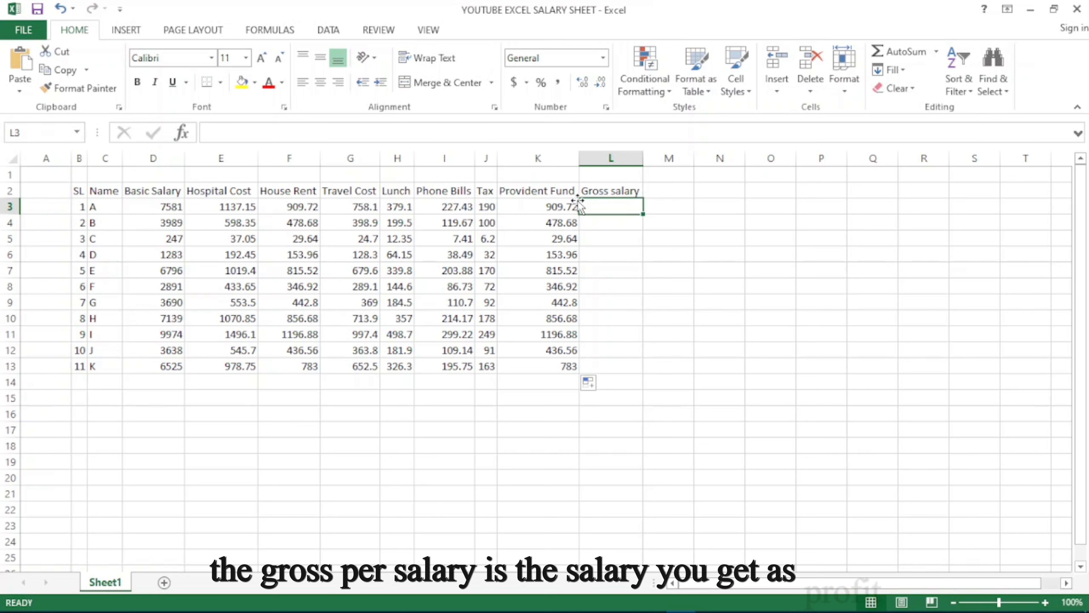
click(994, 125)
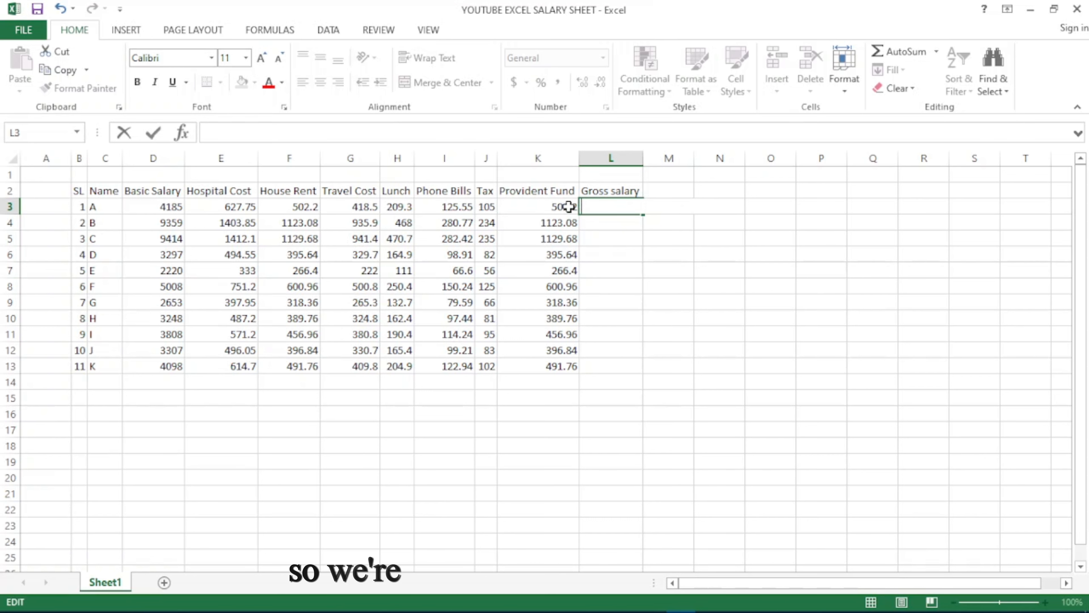
text(=sum)
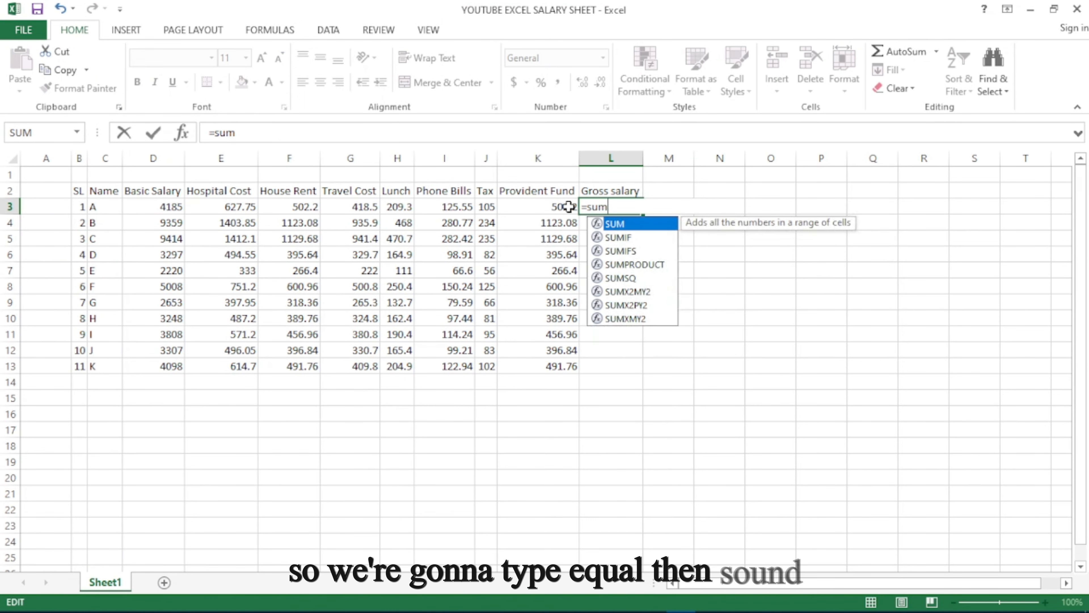
key(Tab)
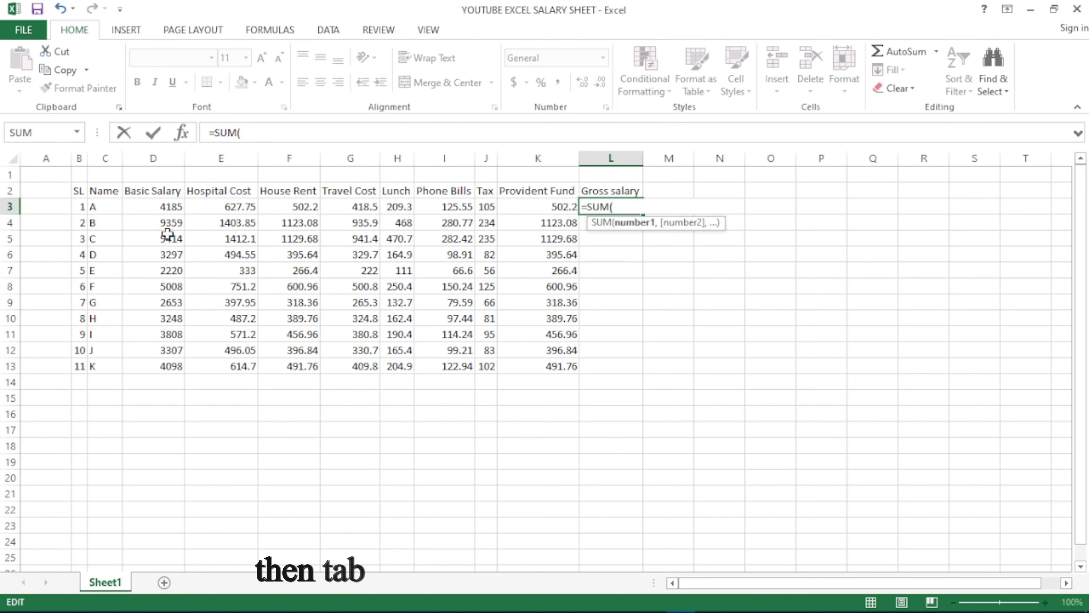
click(148, 207)
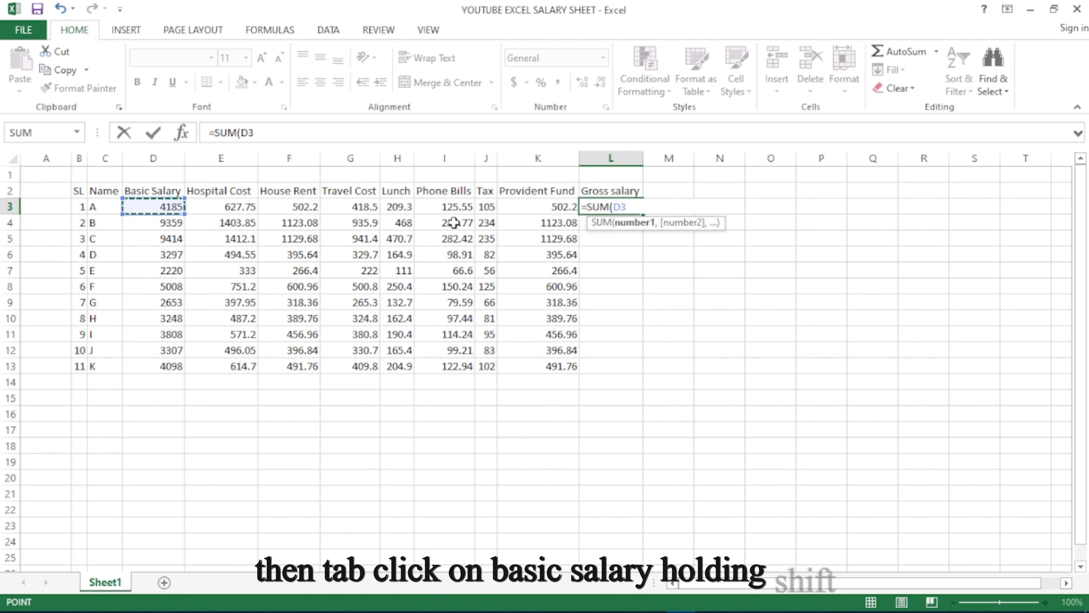
shift+click(451, 207)
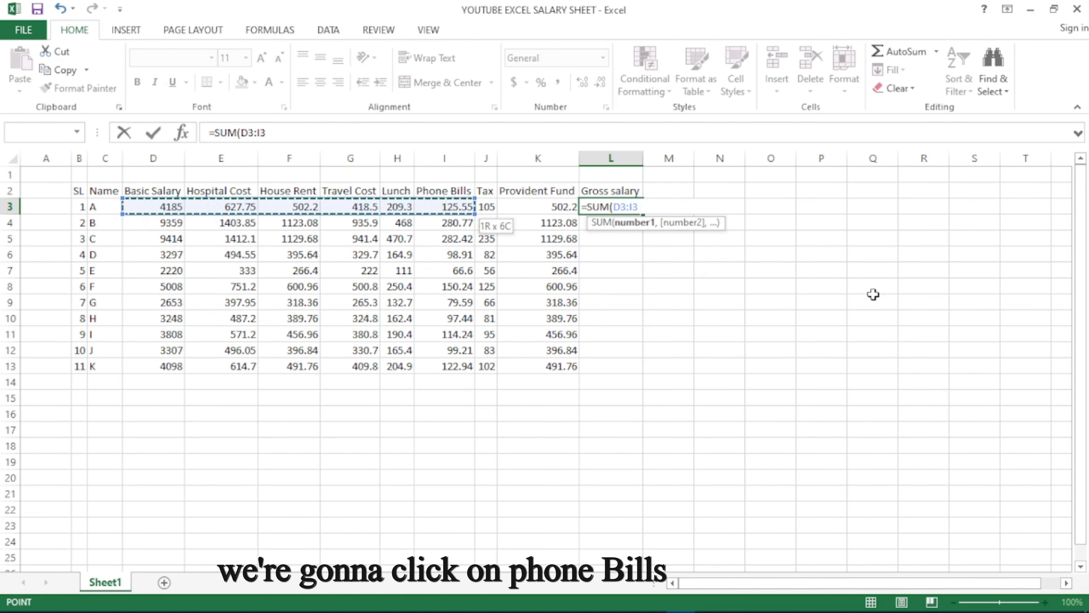
text())
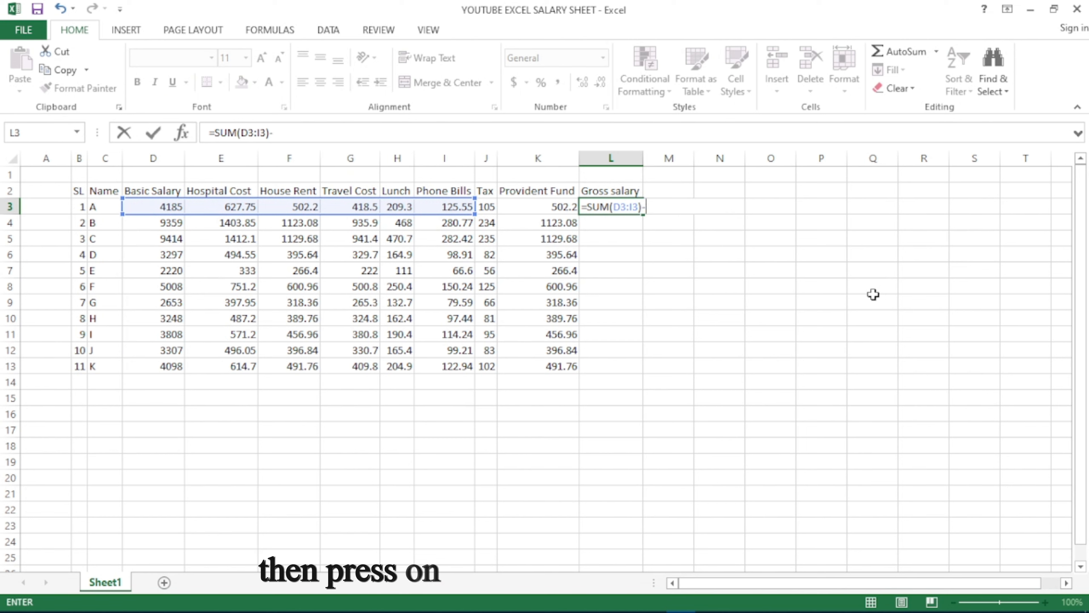
- Complete the L3 formula by subtracting the sum of J3:K4, giving =SUM(D3:I3)-SUM(J3:K4)
text(-sum)
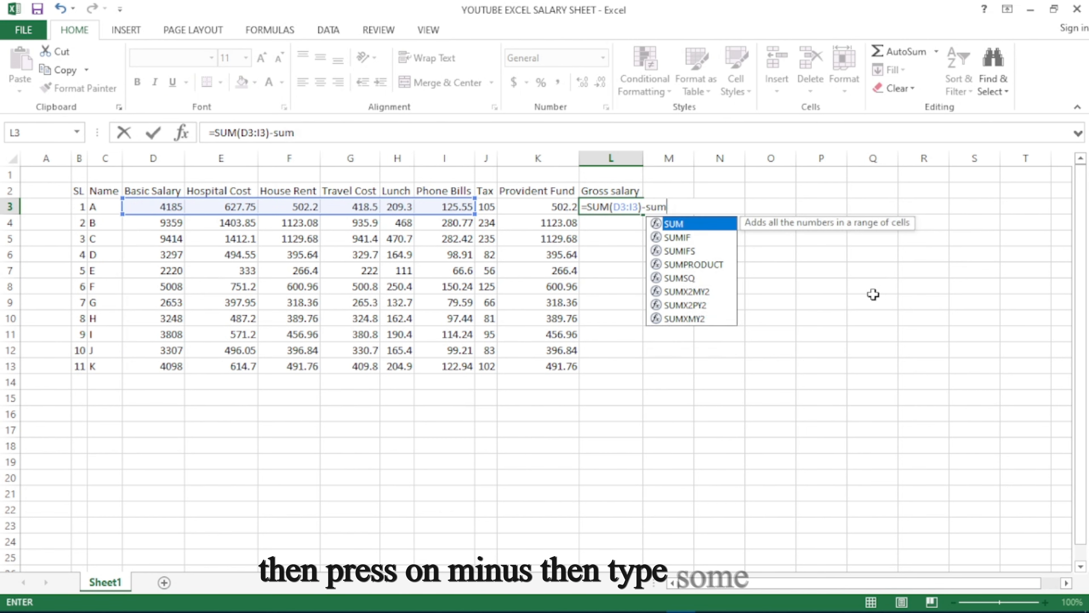
key(Tab)
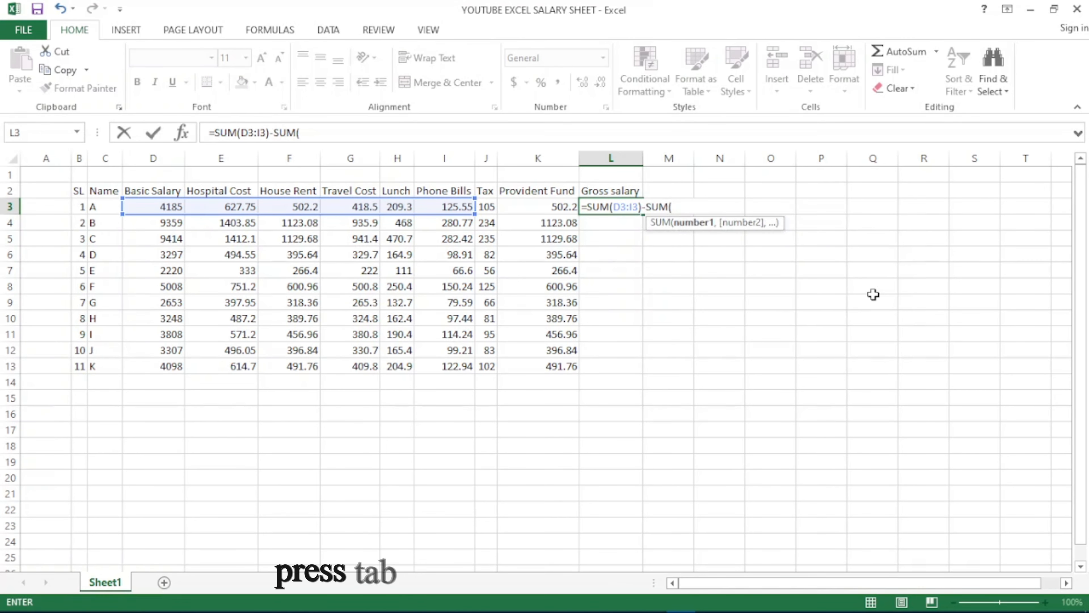
click(486, 207)
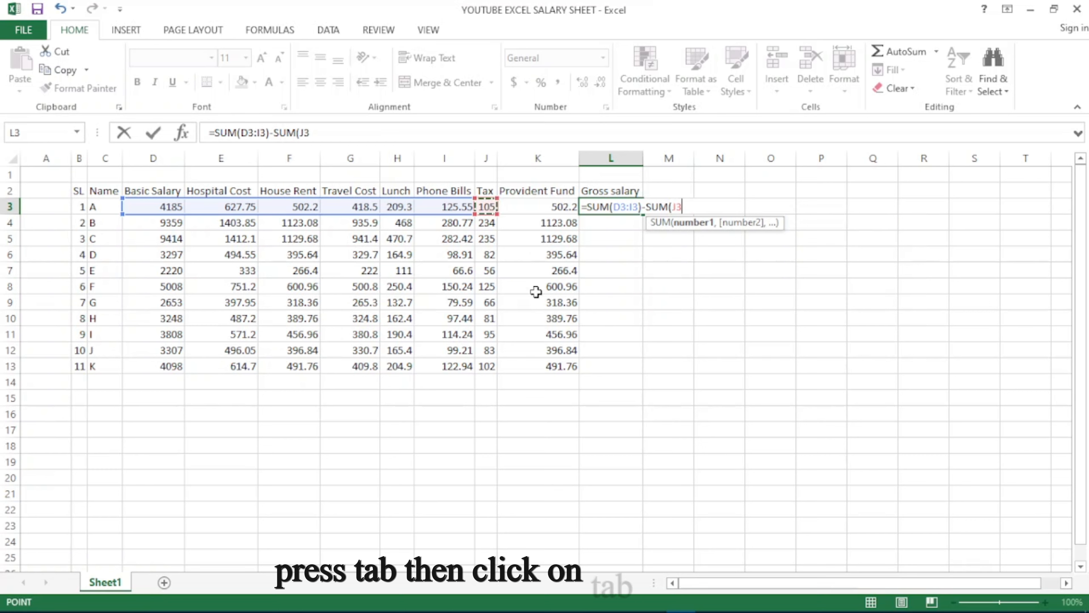
shift+click(539, 215)
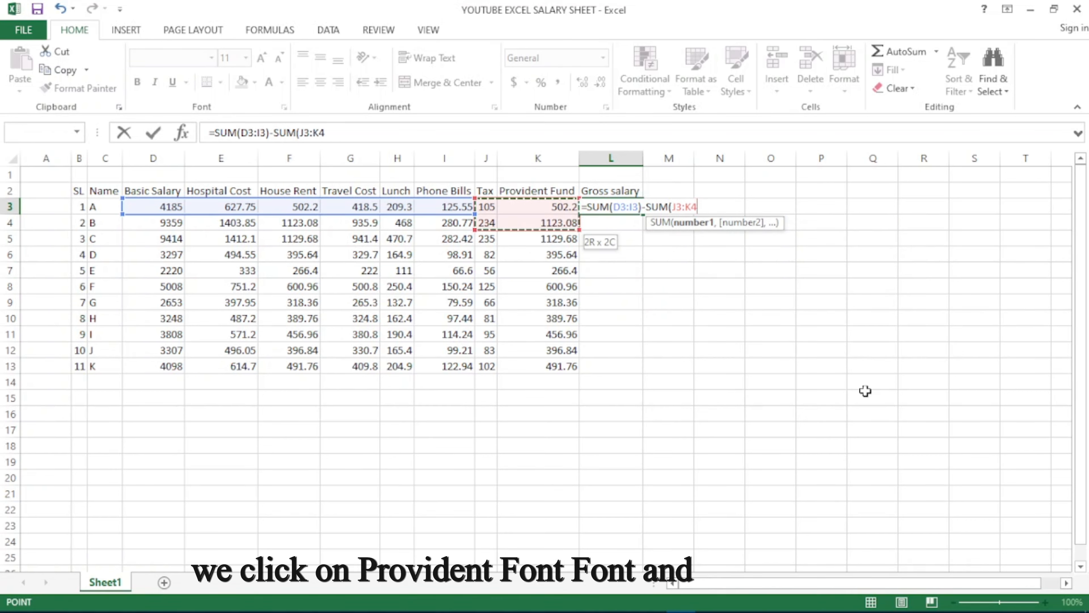
text())
key(Return)
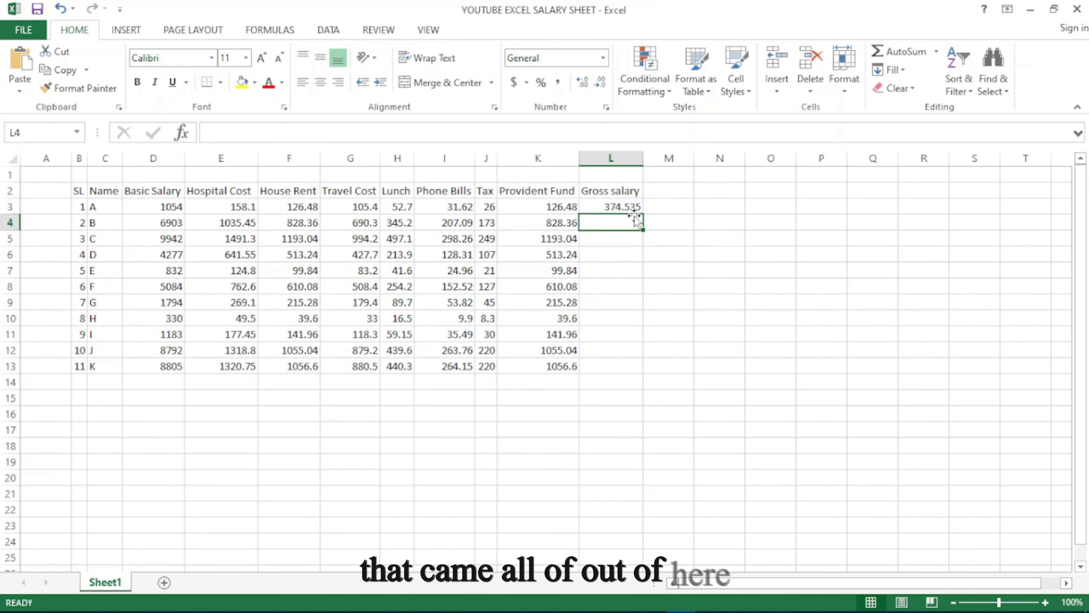
- Fill the Gross salary formula in L3 down to row 13
click(623, 210)
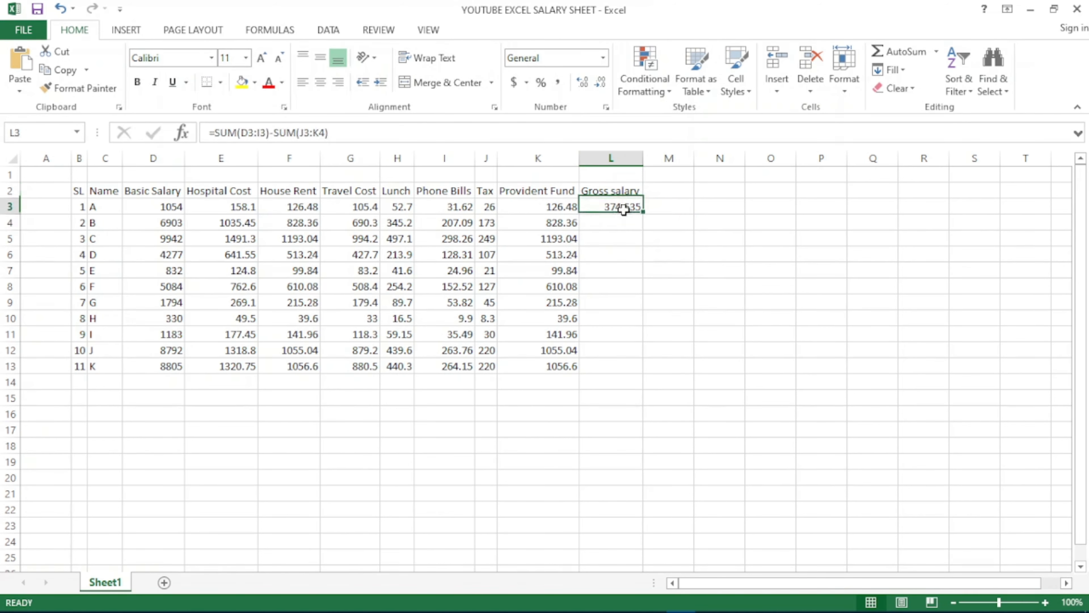
double_click(644, 216)
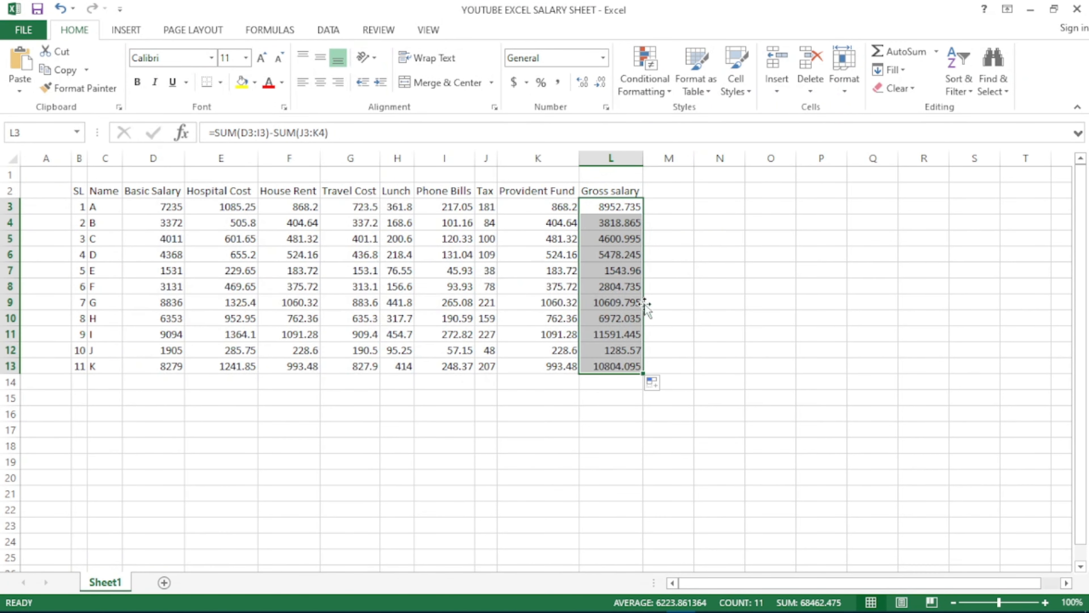
click(704, 322)
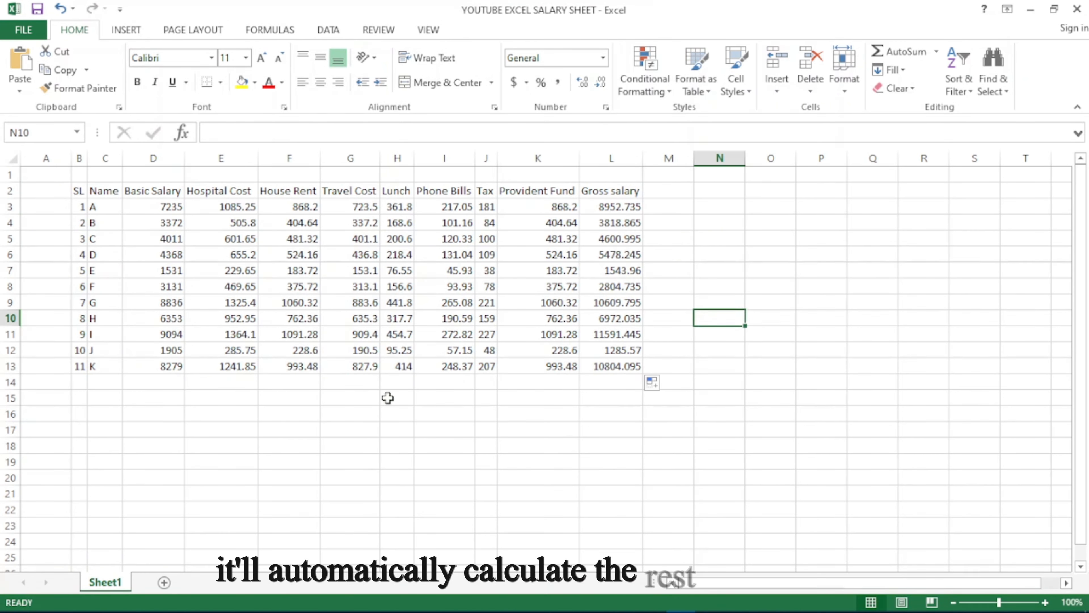
click(672, 427)
key(Left)
key(Left)
key(Left)
key(Left)
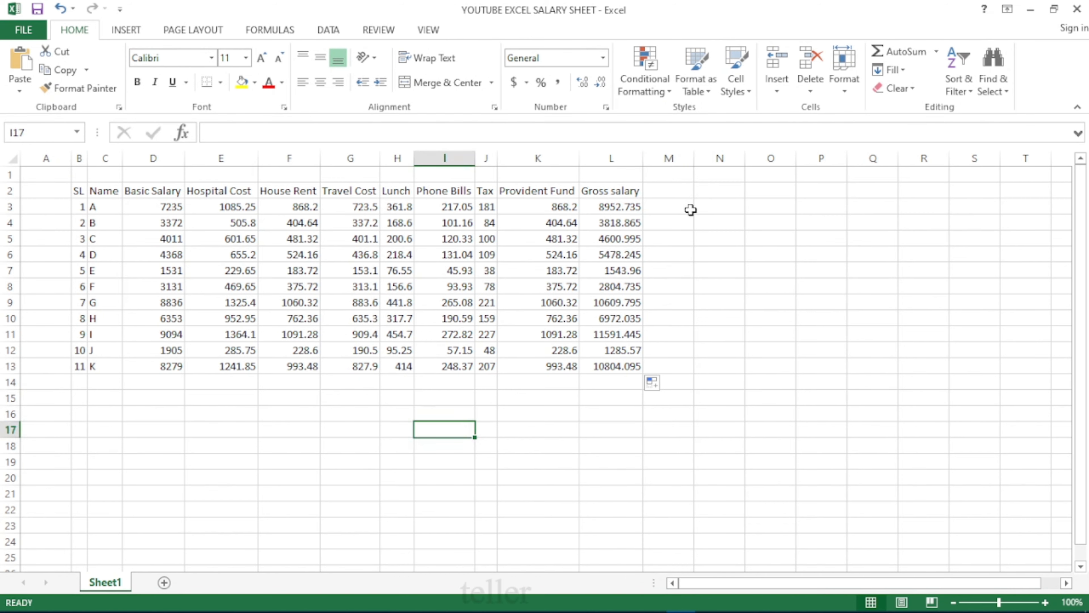
click(712, 189)
drag(771, 429, 85, 183)
click(261, 444)
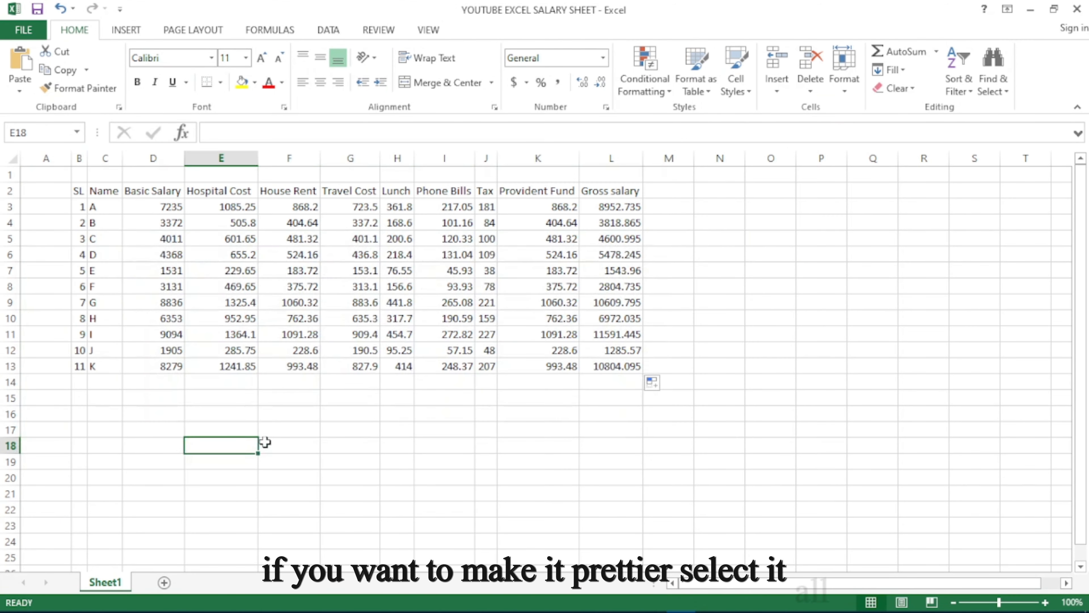
- Set the font of A2:L13 to Arial and apply all borders to the range
drag(48, 184, 632, 370)
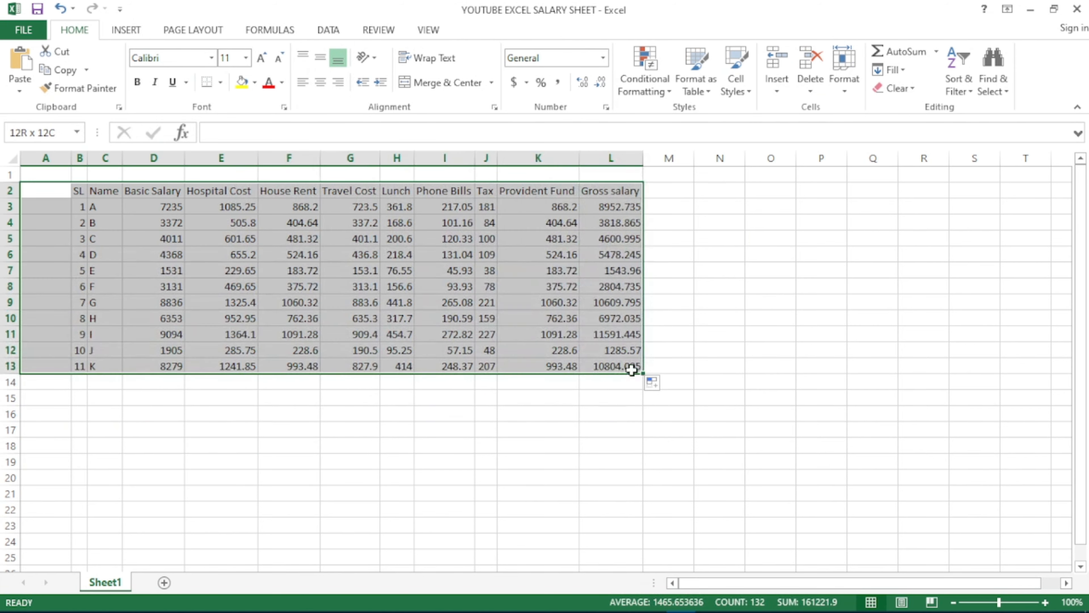
click(211, 57)
click(171, 192)
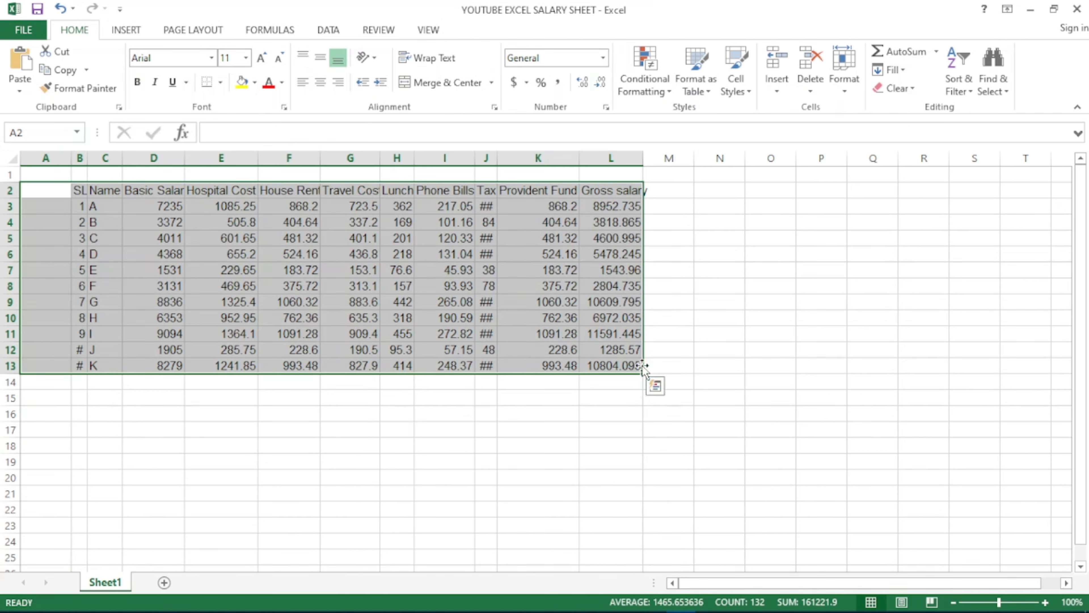
click(220, 81)
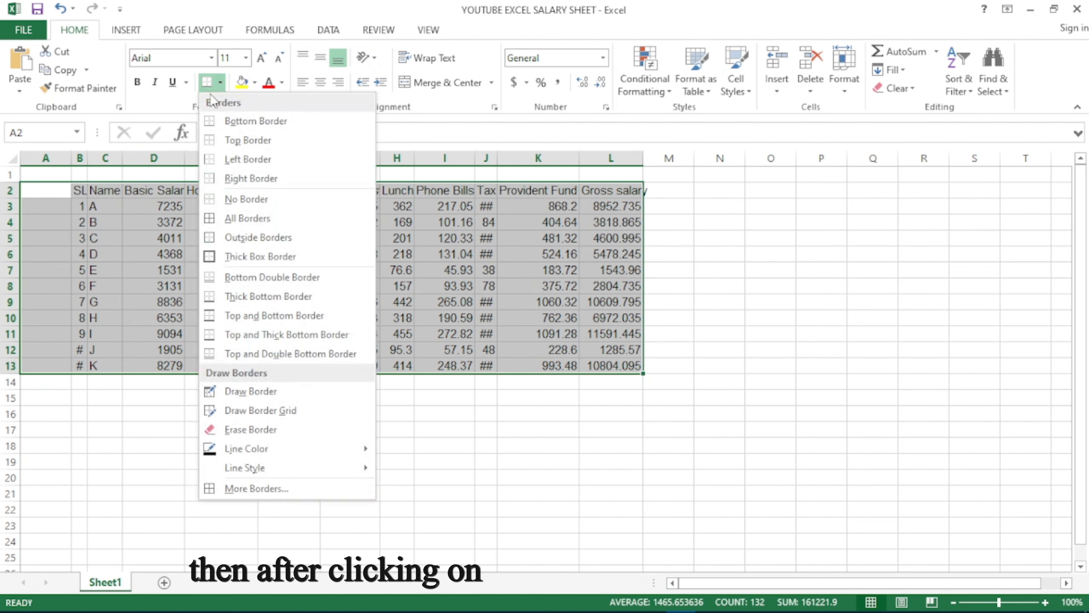
click(247, 219)
click(433, 479)
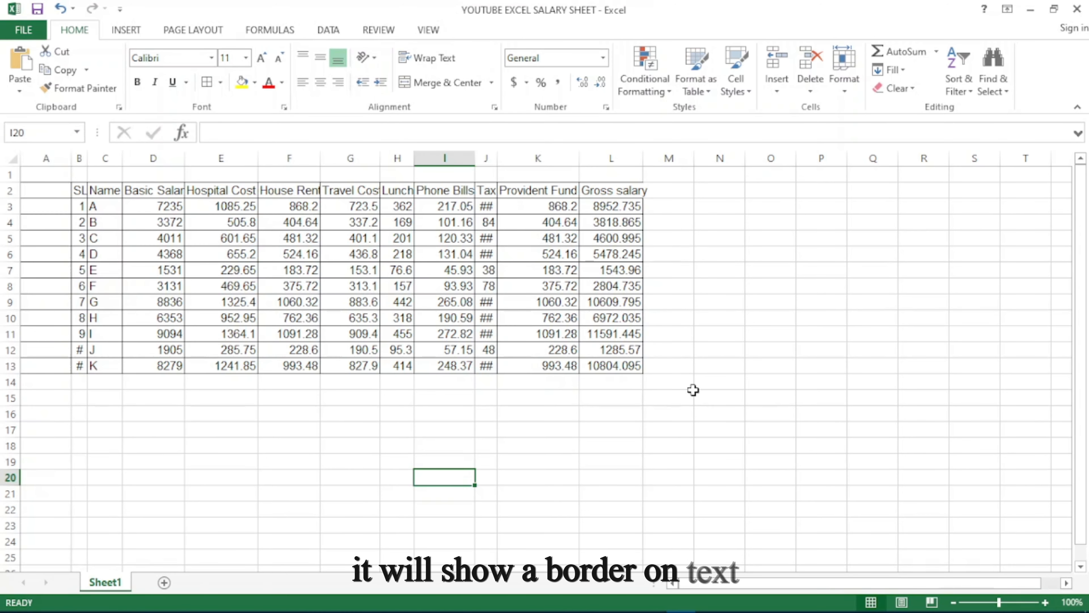
- AutoFit the column widths of the salary table over the range A2:M14
click(482, 208)
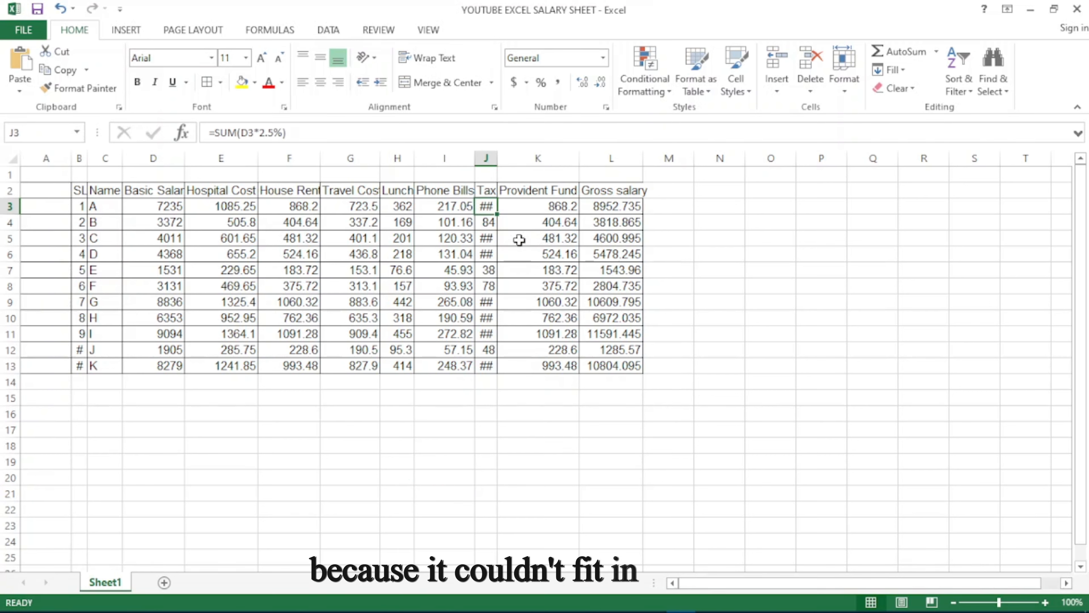
drag(658, 378, 32, 188)
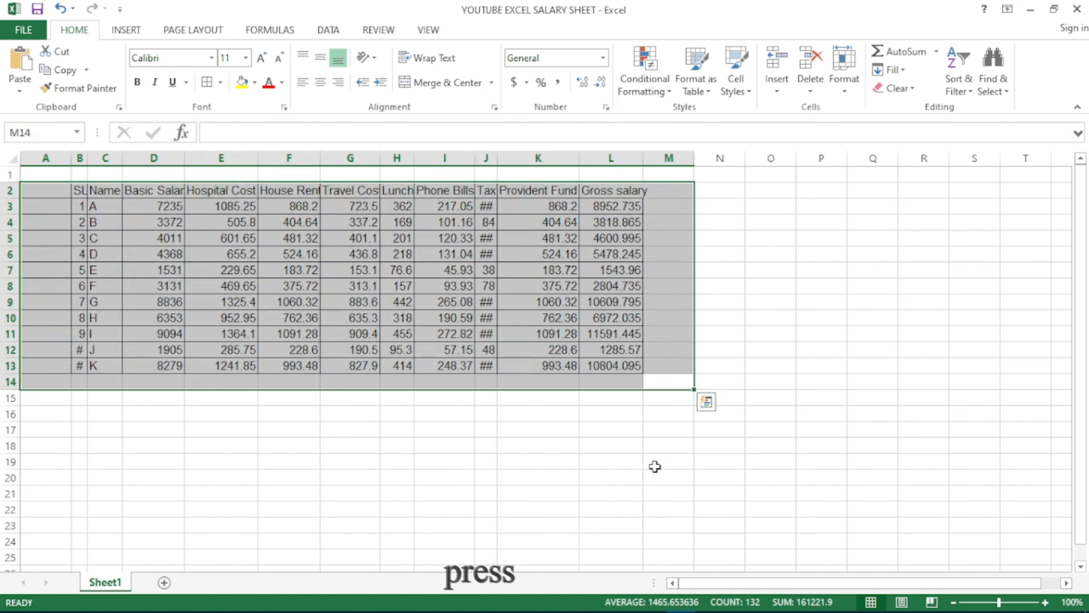
key(alt)
key(h)
key(o)
key(i)
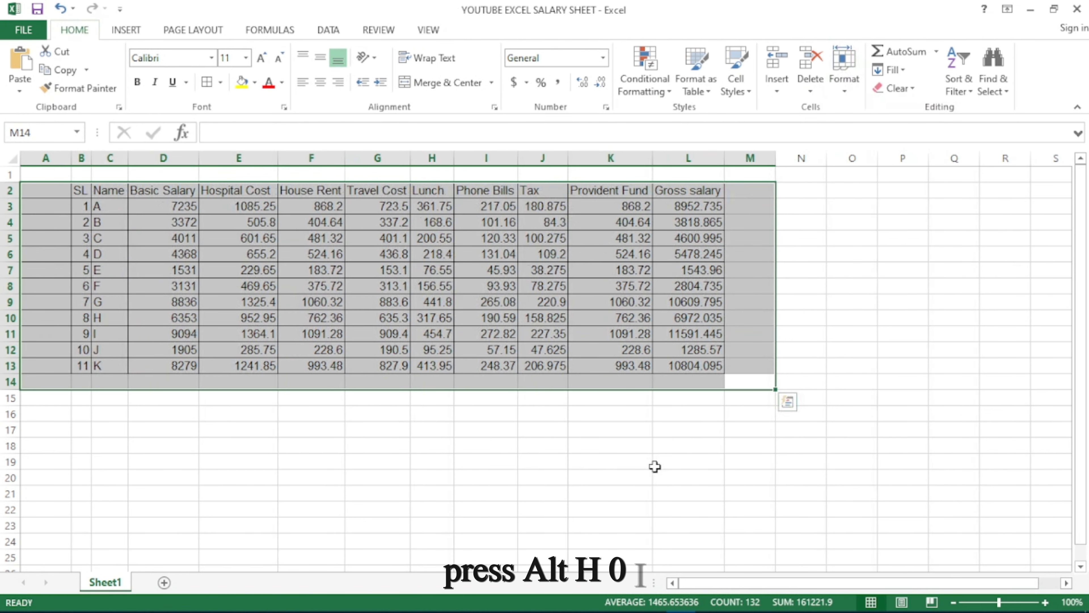
- Make the text of the whole sheet bold and AutoFit all its column widths
key(ctrl+a)
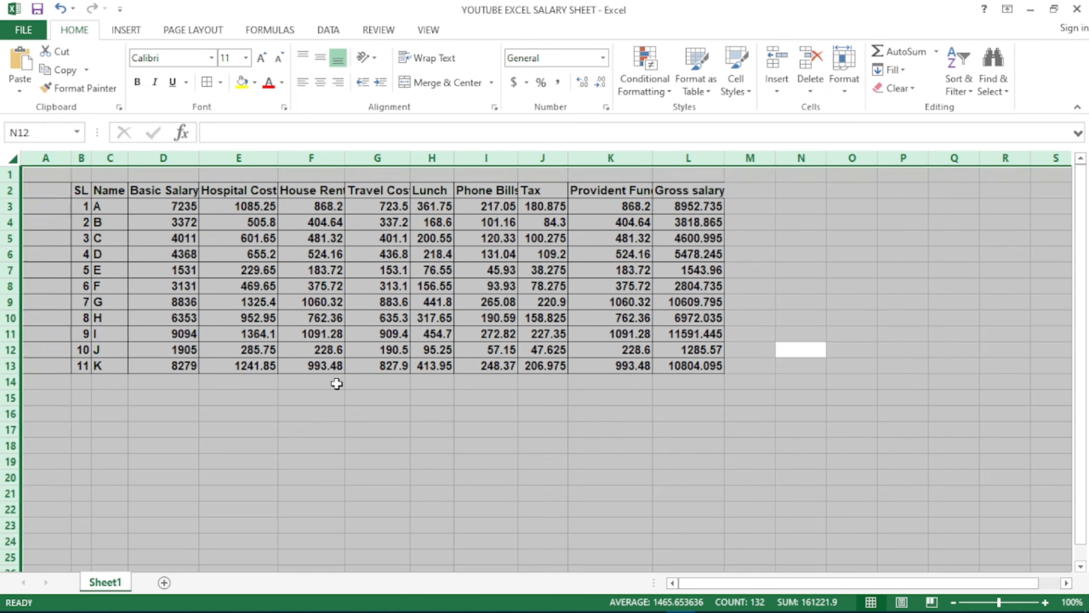
key(alt)
key(h)
key(o)
key(i)
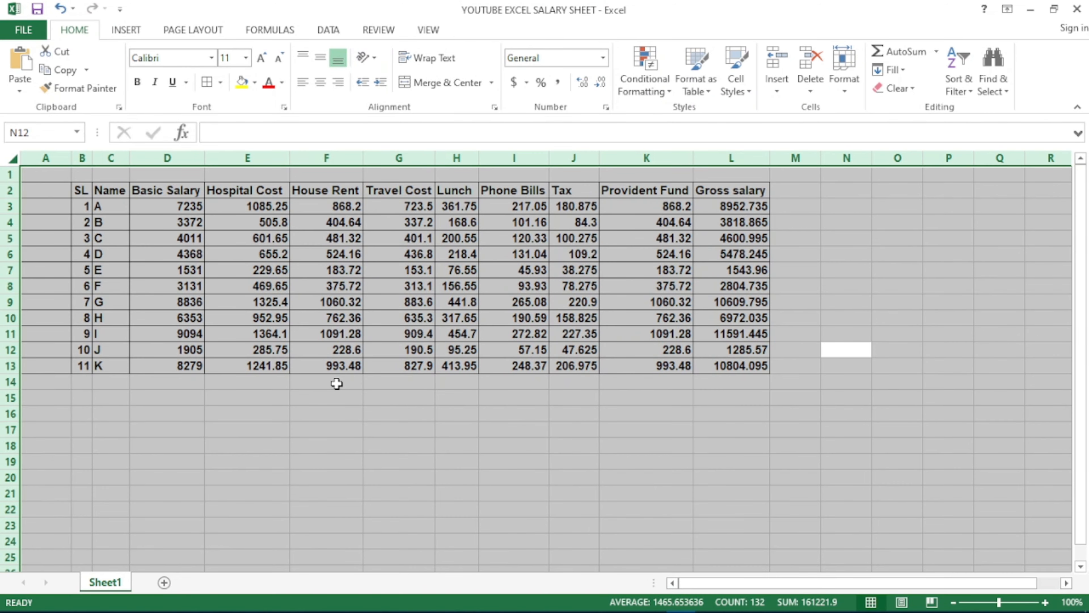
click(341, 397)
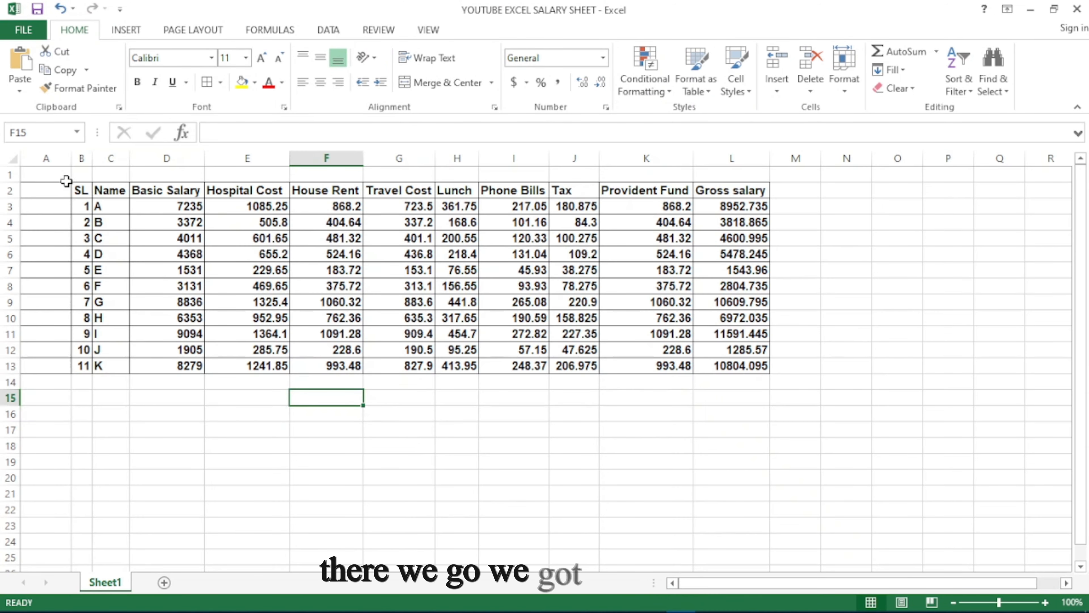
- Freeze the panes at cell L3 so header rows 1 and 2 stay fixed, and check this by scrolling the sheet
click(707, 207)
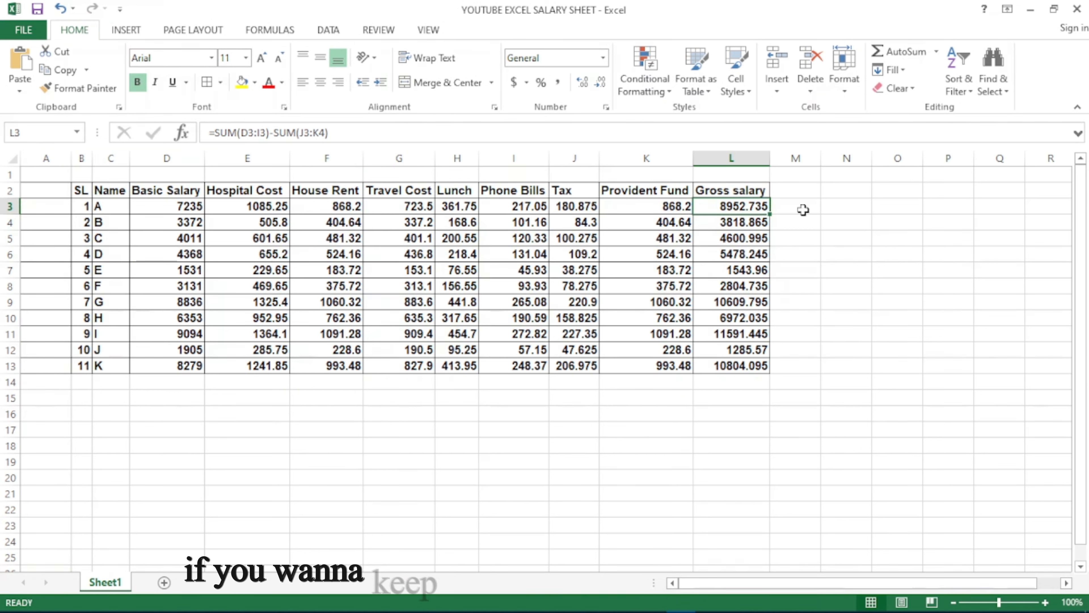
click(428, 30)
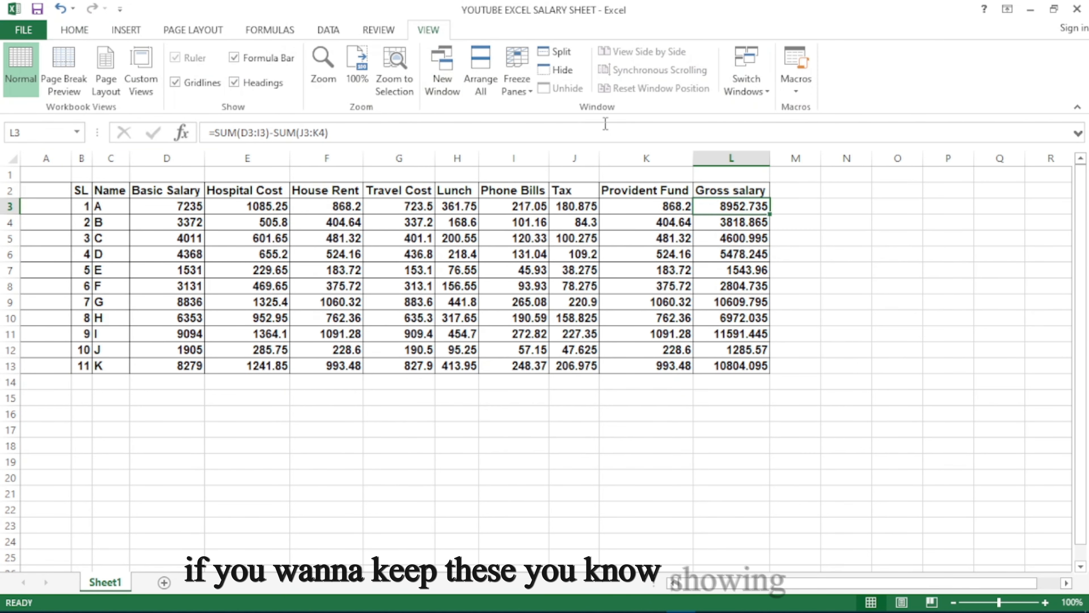
click(517, 71)
click(573, 120)
scroll(515, 389, down, 10)
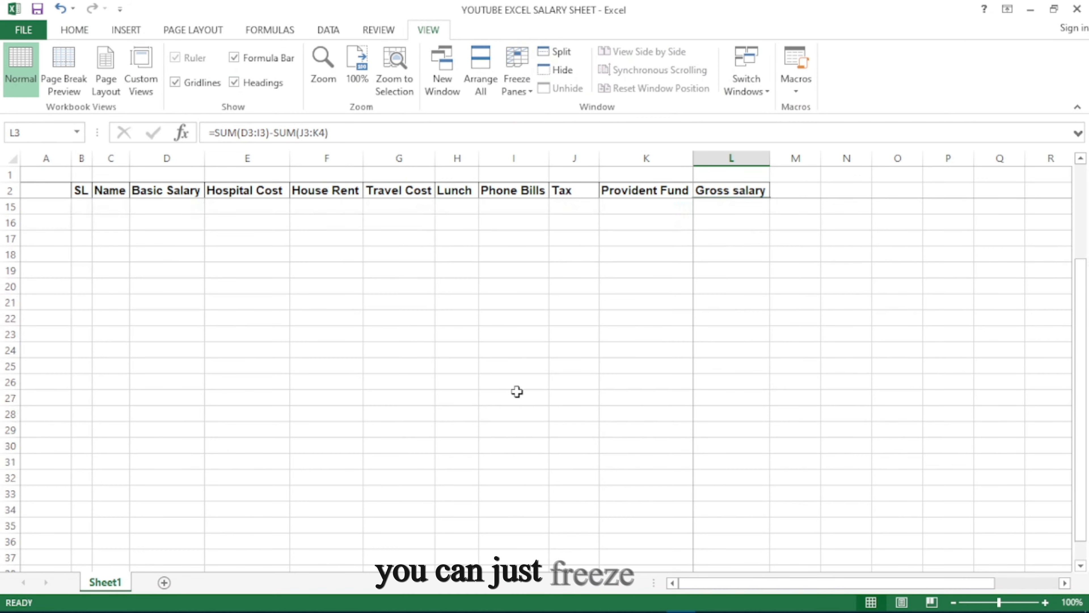
scroll(513, 397, up, 10)
scroll(510, 403, down, 10)
scroll(510, 404, up, 10)
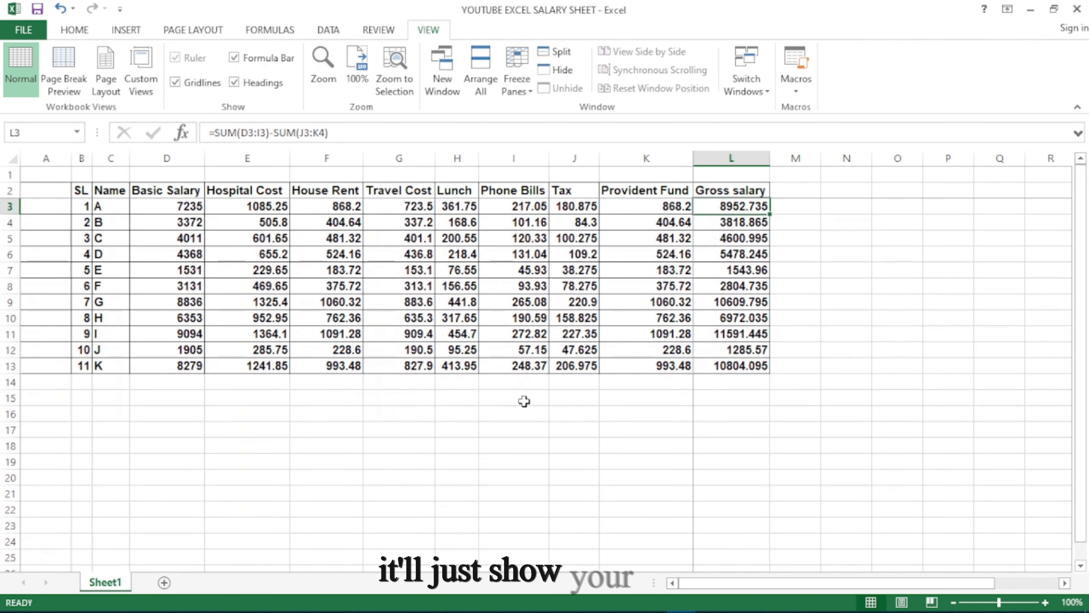
click(696, 425)
click(442, 401)
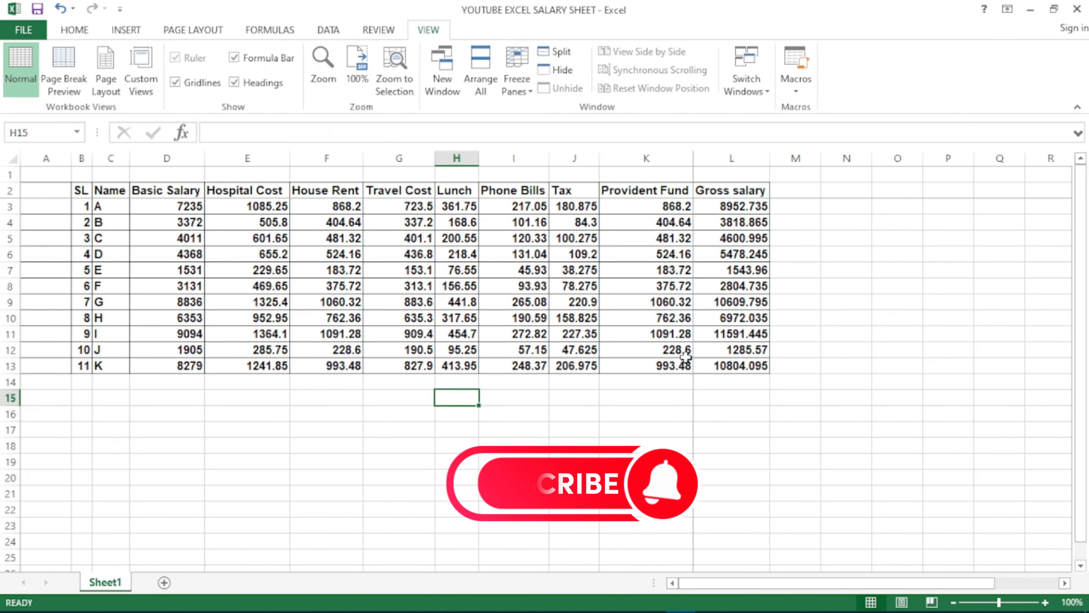